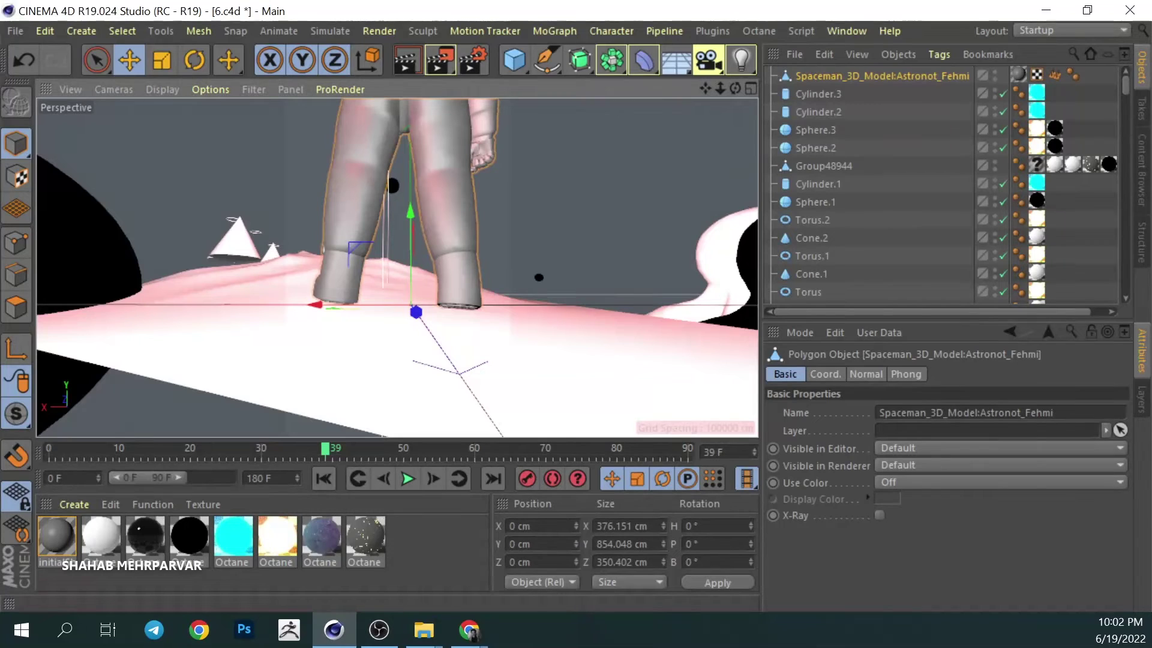
Step: Scale the Spaceman down to about 12.8 × 29 × 11.9 cm, standing on the pink terrain
left_click(157, 65)
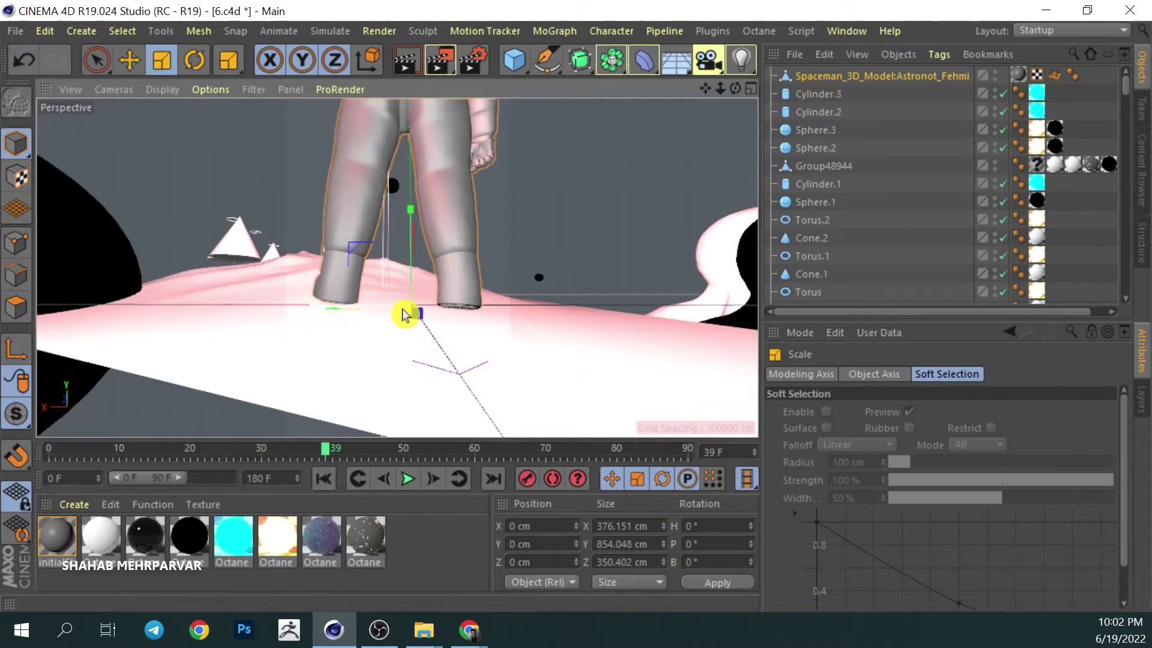
left_click_drag(735, 89, 463, 327)
key("ctrl+z")
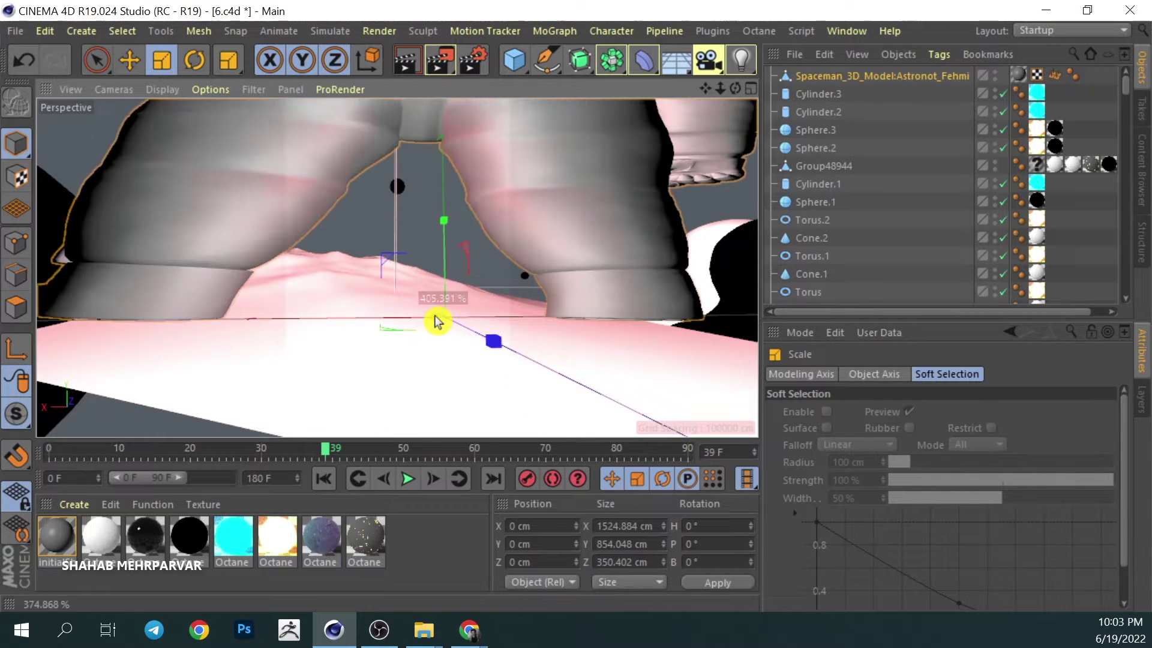
mouse_move(735, 88)
left_mouse_down()
mouse_move(380, 342)
mouse_move(390, 290)
left_mouse_up()
key("ctrl+z")
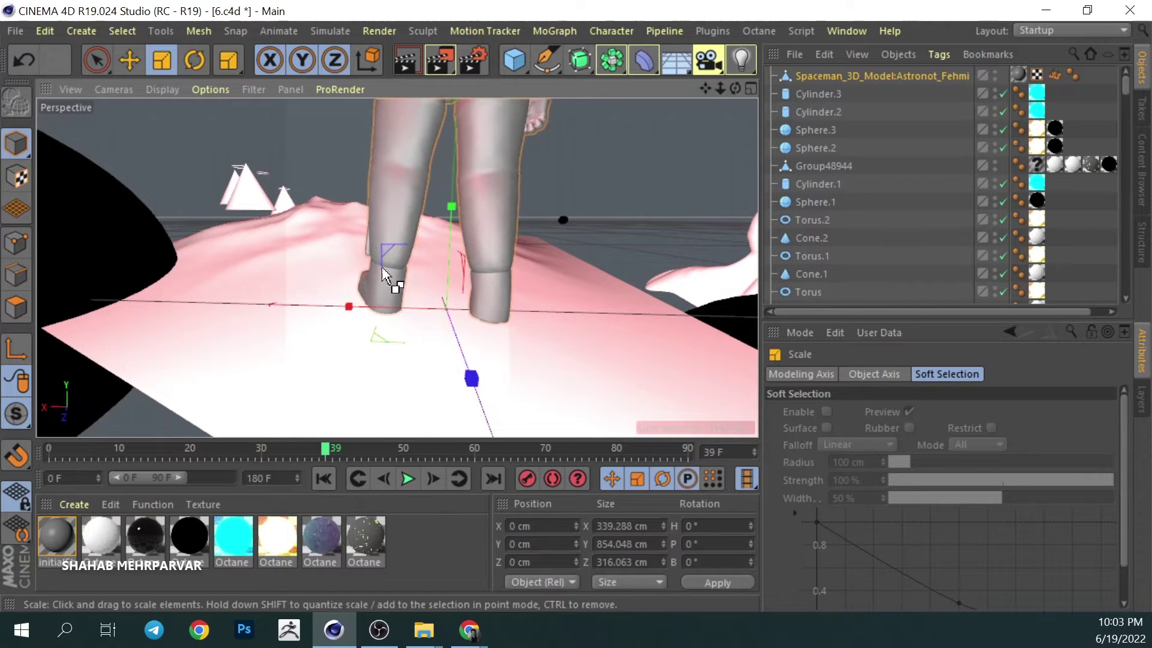
left_click(804, 373)
left_click(873, 374)
left_click(948, 374)
left_click(805, 375)
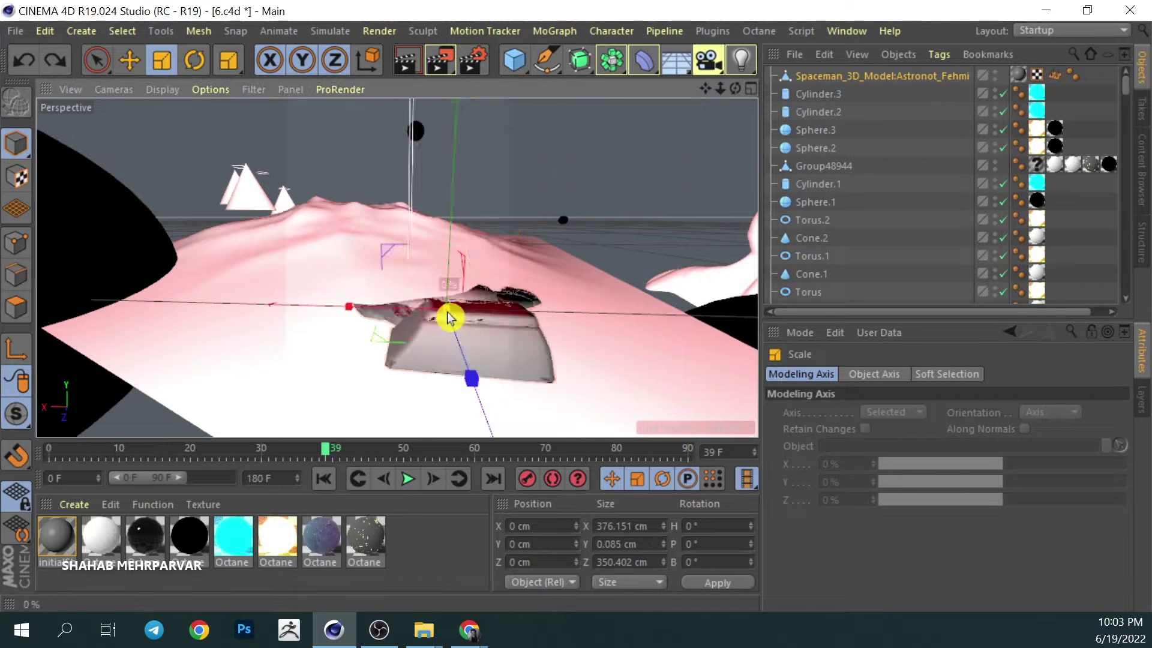
mouse_move(663, 210)
left_mouse_down()
mouse_move(552, 237)
mouse_move(252, 252)
left_mouse_up()
mouse_move(719, 89)
left_mouse_down()
mouse_move(707, 99)
mouse_move(720, 92)
left_mouse_up()
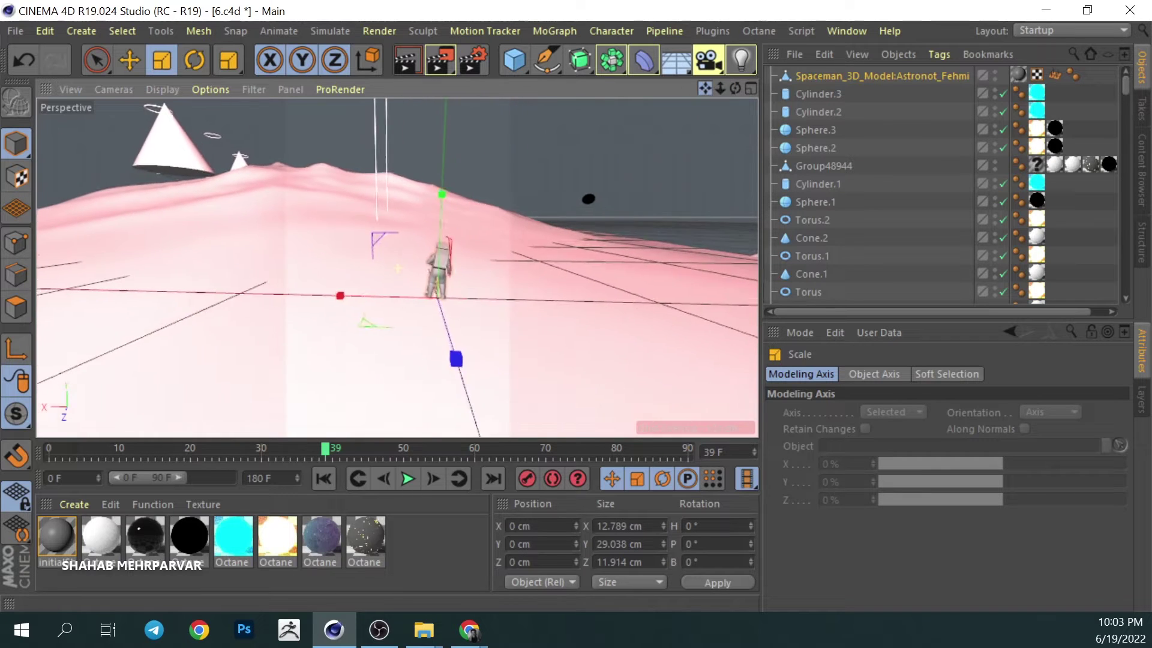
Step: Shrink the astronaut to about 3.458 × 7.852 × 3.222 cm and check it beside the dancer
left_click_drag(468, 352, 536, 376)
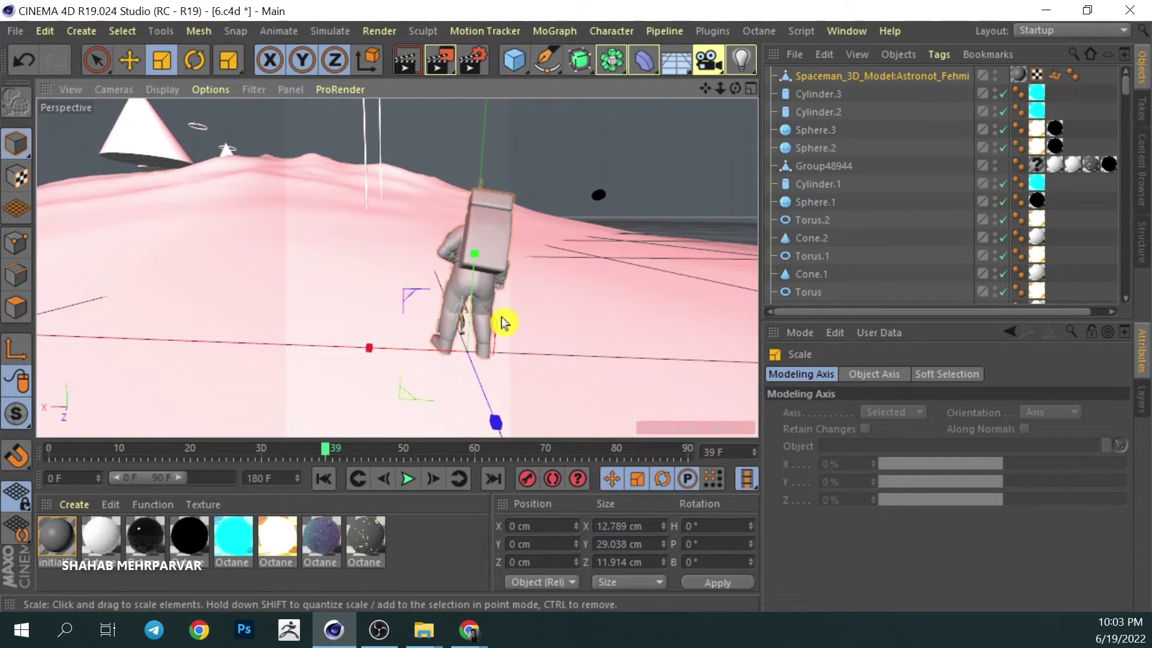
left_click_drag(536, 376, 121, 403)
left_click_drag(721, 90, 726, 121)
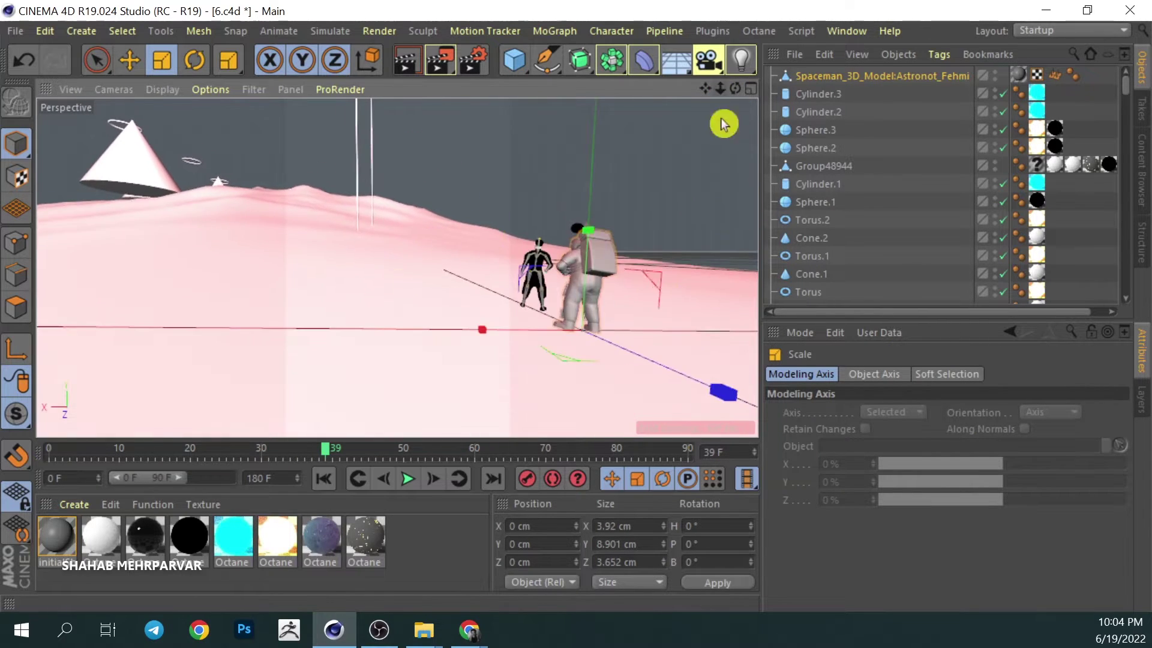
mouse_move(715, 211)
left_mouse_down("alt")
mouse_move(556, 250)
mouse_move(514, 304)
mouse_move(660, 177)
mouse_move(650, 303)
mouse_move(547, 185)
mouse_move(617, 196)
mouse_move(496, 182)
mouse_move(522, 180)
left_mouse_up("alt")
left_click_drag(730, 93, 726, 114)
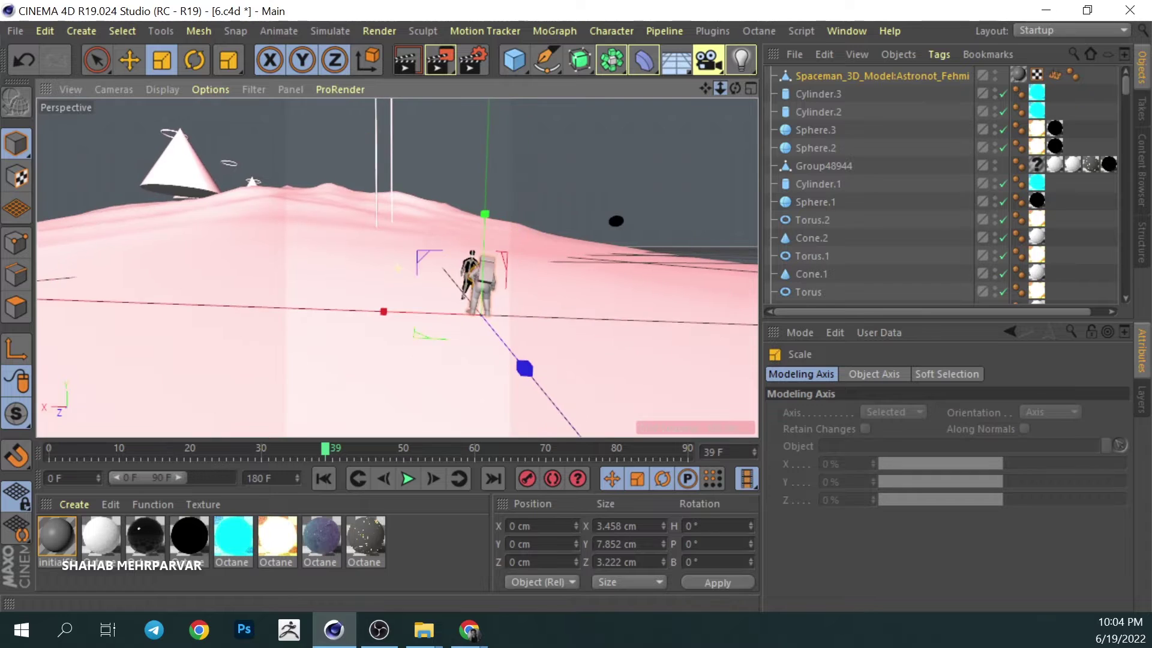
left_click_drag(600, 270, 475, 360, "alt")
mouse_move(51, 450)
left_mouse_down()
mouse_move(462, 450)
mouse_move(396, 450)
left_mouse_up()
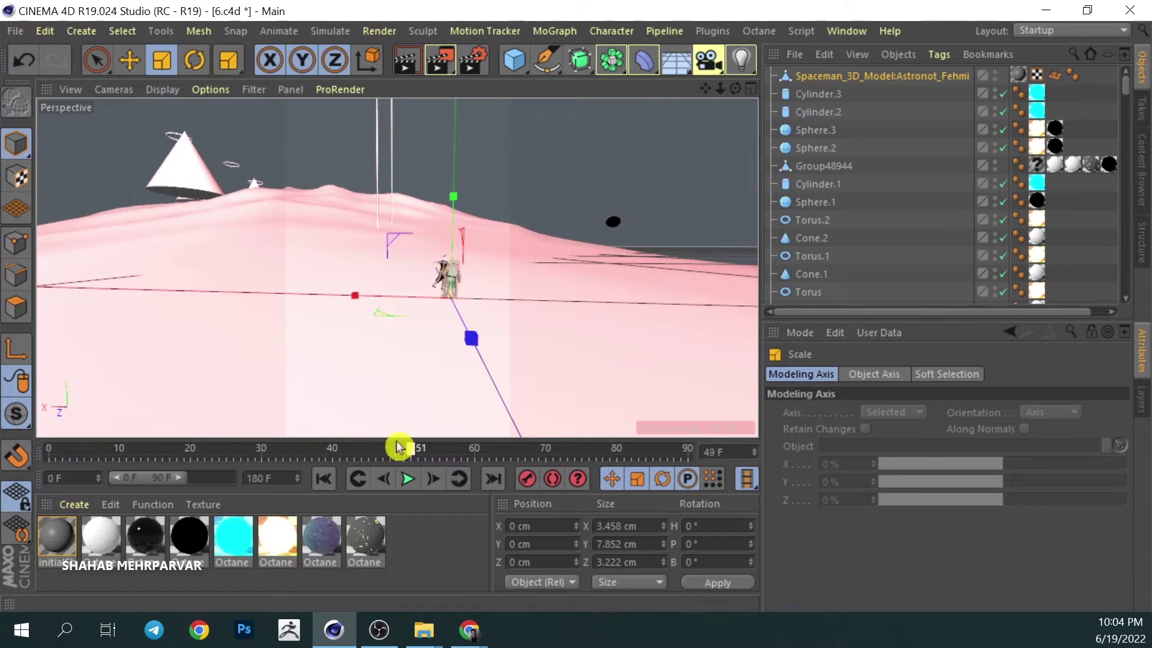
mouse_move(720, 88)
left_mouse_down()
mouse_move(719, 111)
mouse_move(728, 95)
mouse_move(600, 96)
left_mouse_up()
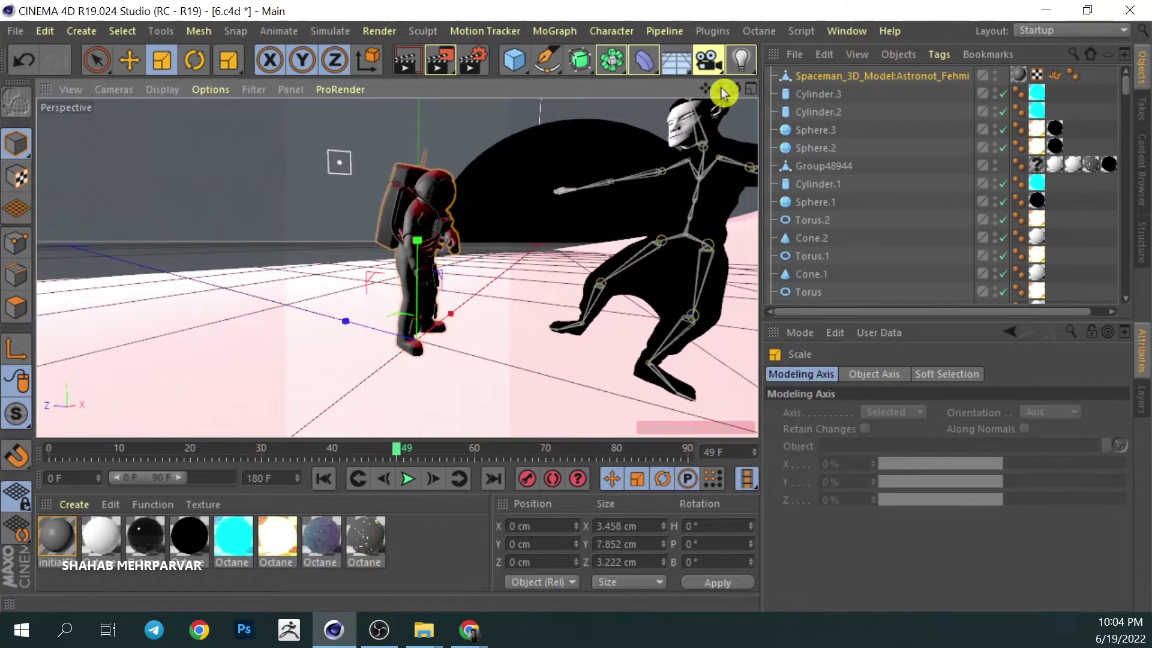
left_click_drag(722, 88, 690, 90)
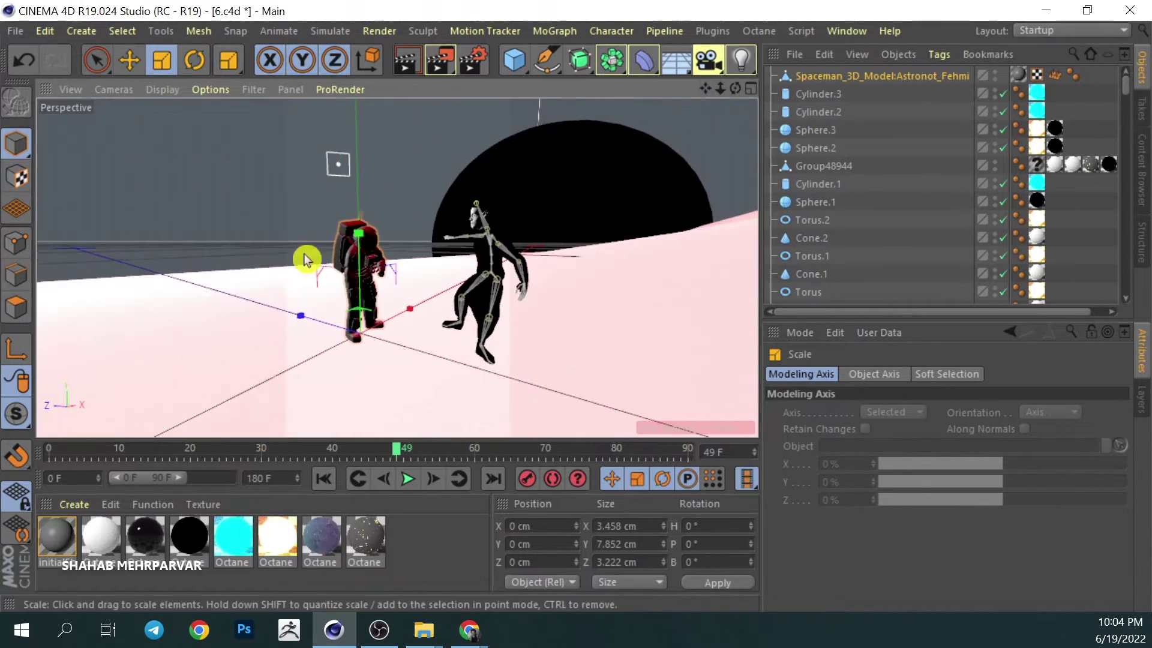
mouse_move(424, 162)
left_mouse_down("alt")
mouse_move(459, 159)
mouse_move(311, 236)
left_mouse_up("alt")
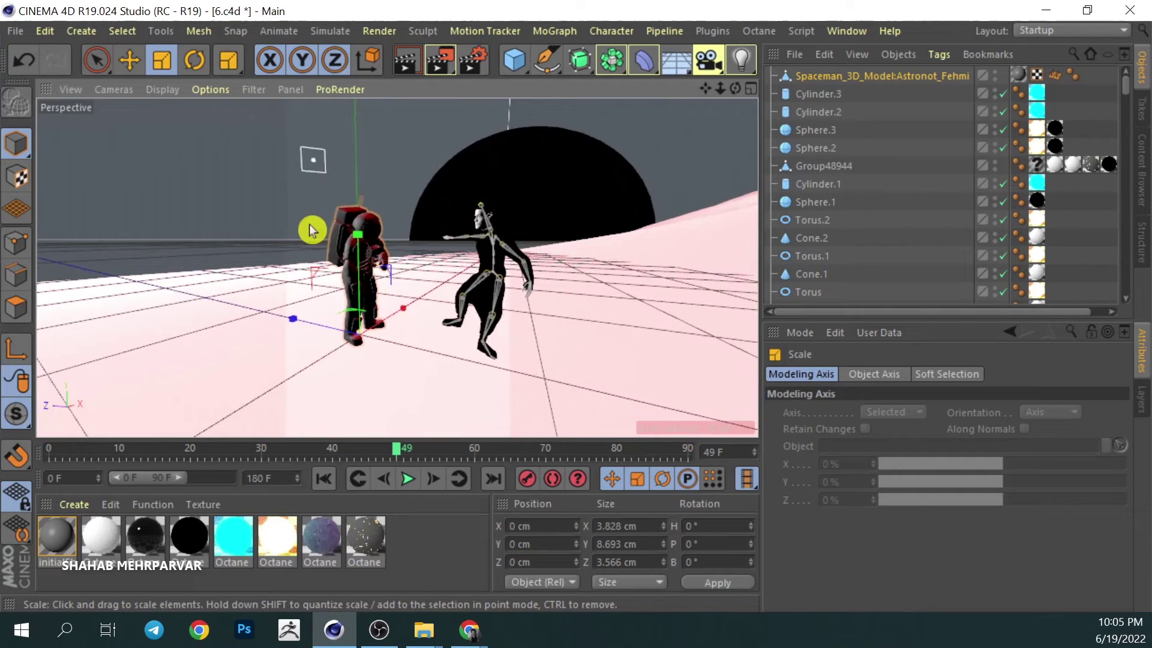
mouse_move(332, 192)
left_mouse_down("alt")
mouse_move(337, 151)
mouse_move(374, 173)
mouse_move(324, 193)
mouse_move(450, 180)
mouse_move(293, 217)
mouse_move(373, 249)
mouse_move(663, 129)
mouse_move(660, 108)
mouse_move(411, 316)
mouse_move(437, 352)
left_mouse_up("alt")
mouse_move(720, 88)
left_mouse_down()
mouse_move(699, 97)
mouse_move(735, 88)
mouse_move(585, 131)
left_mouse_up()
left_click(453, 149)
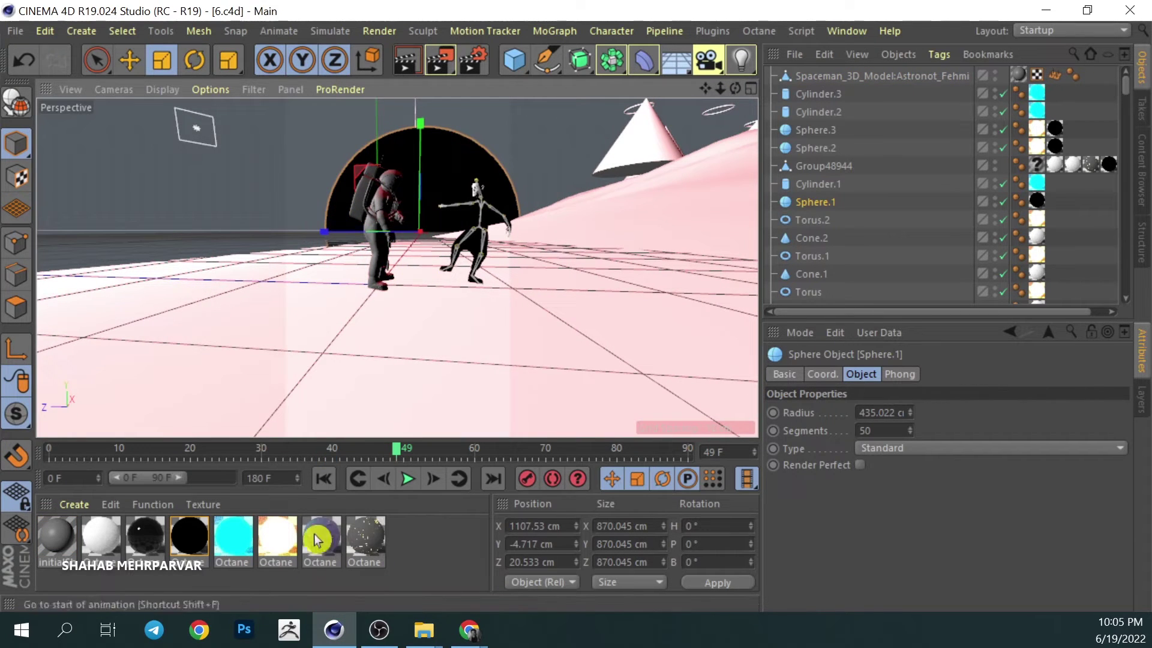
Step: Apply the white Octane material to Sphere.1 and start an Octane Live Viewer render
left_click_drag(277, 538, 450, 193)
left_click(771, 33)
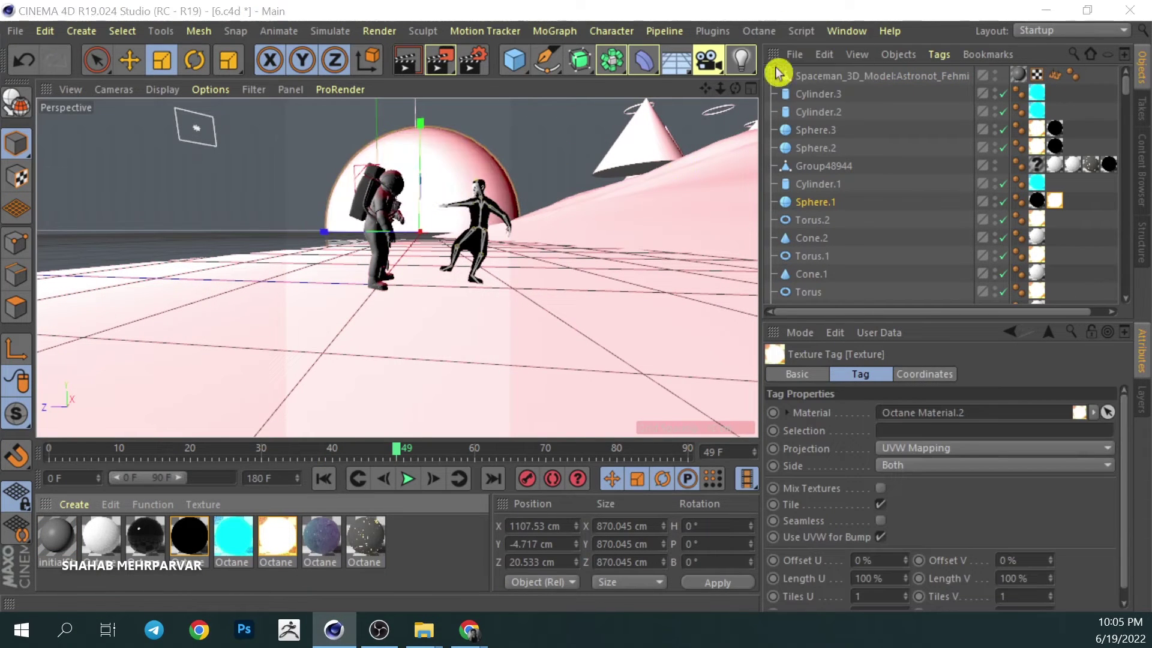
left_click(771, 70)
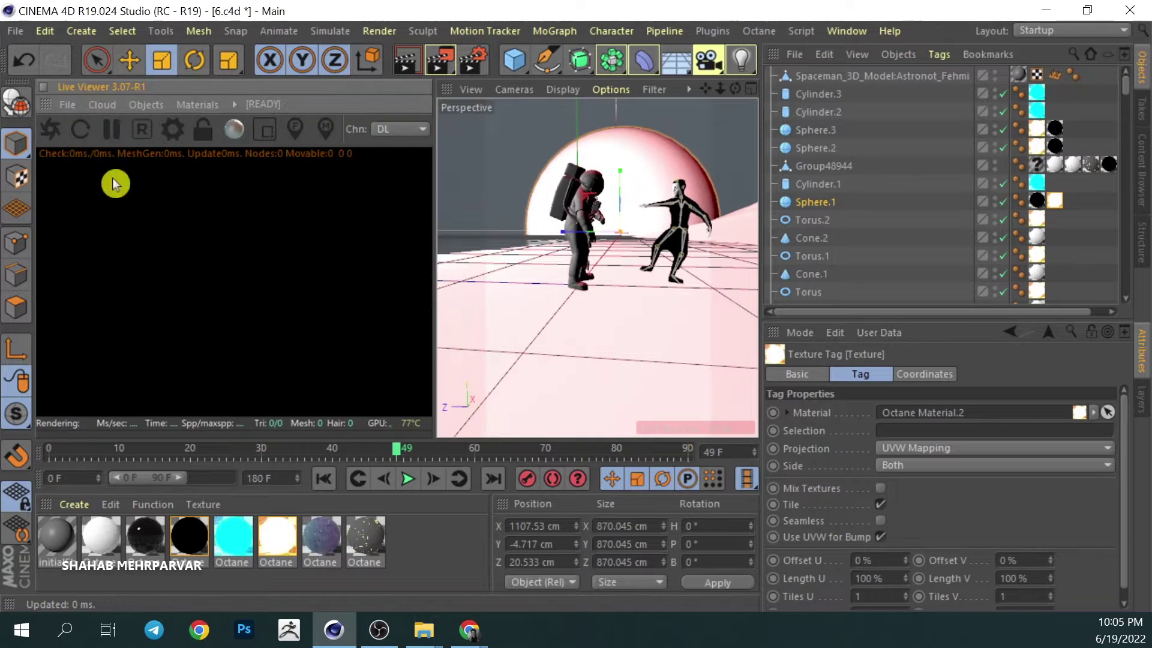
left_click(52, 129)
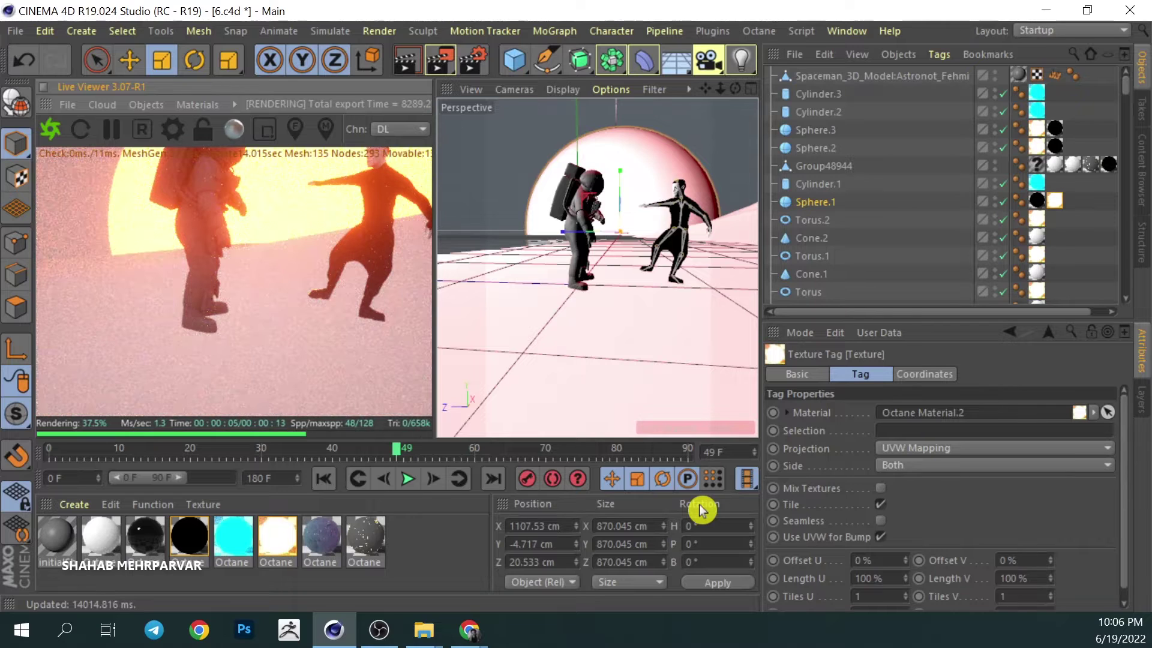
Step: Scrub to frame 57, apply a material to the Spaceman and raise it to Y 1.644 cm
left_click(411, 457)
left_click_drag(310, 451, 463, 452)
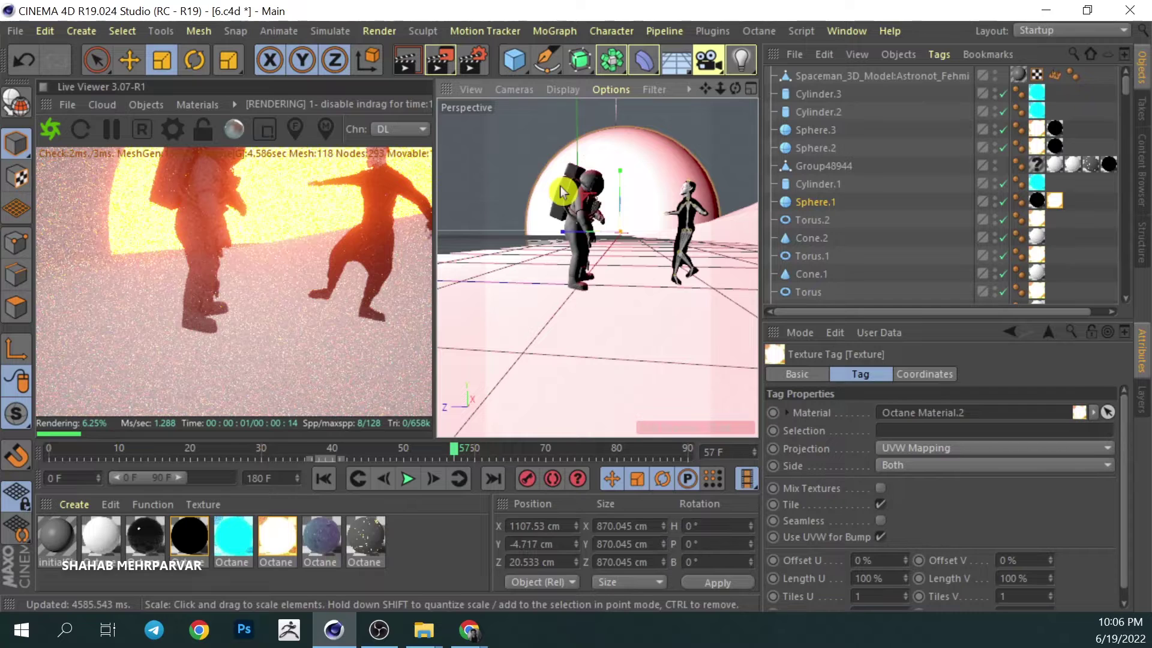
left_click(569, 224)
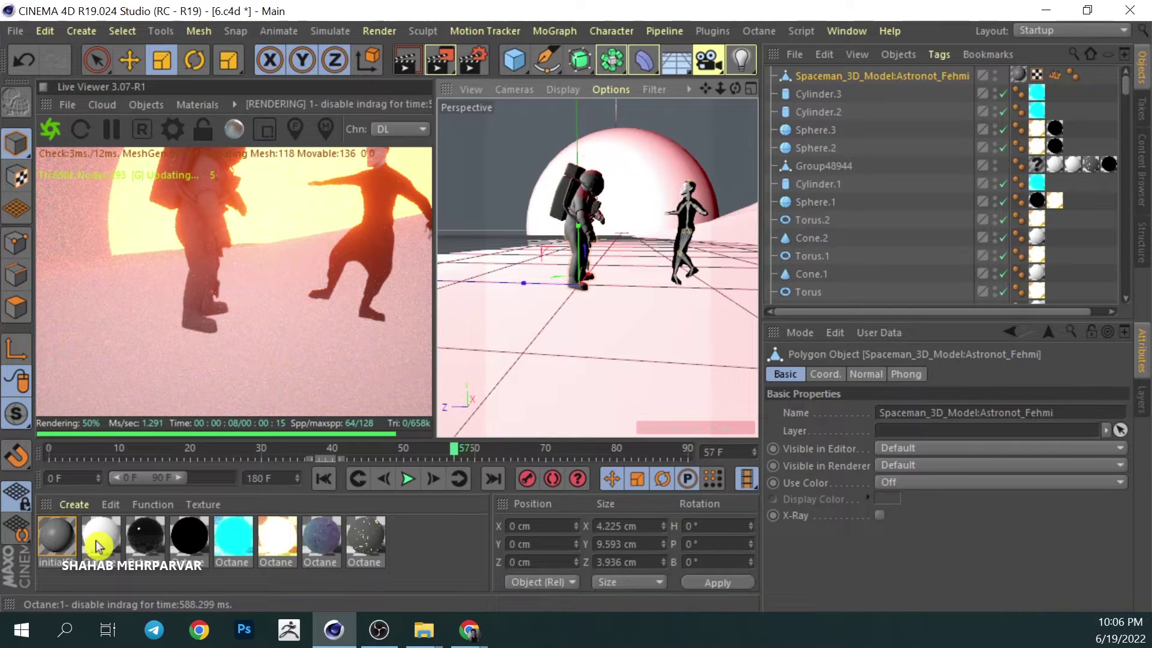
left_click_drag(99, 546, 937, 81)
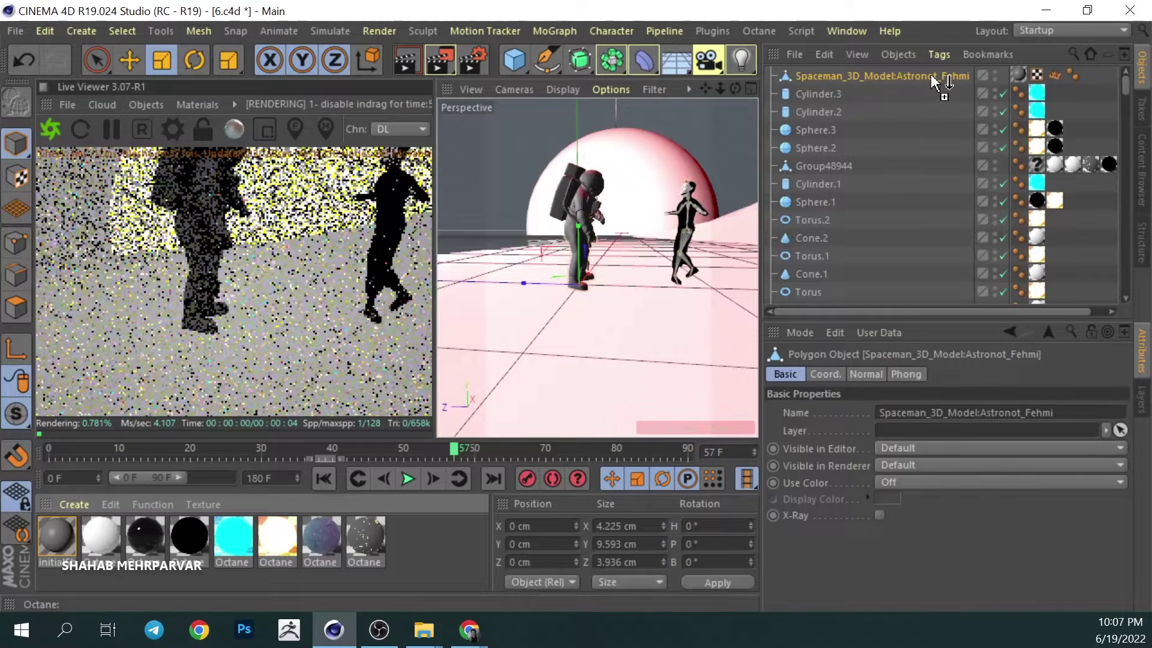
key("e")
left_click_drag(586, 234, 587, 209)
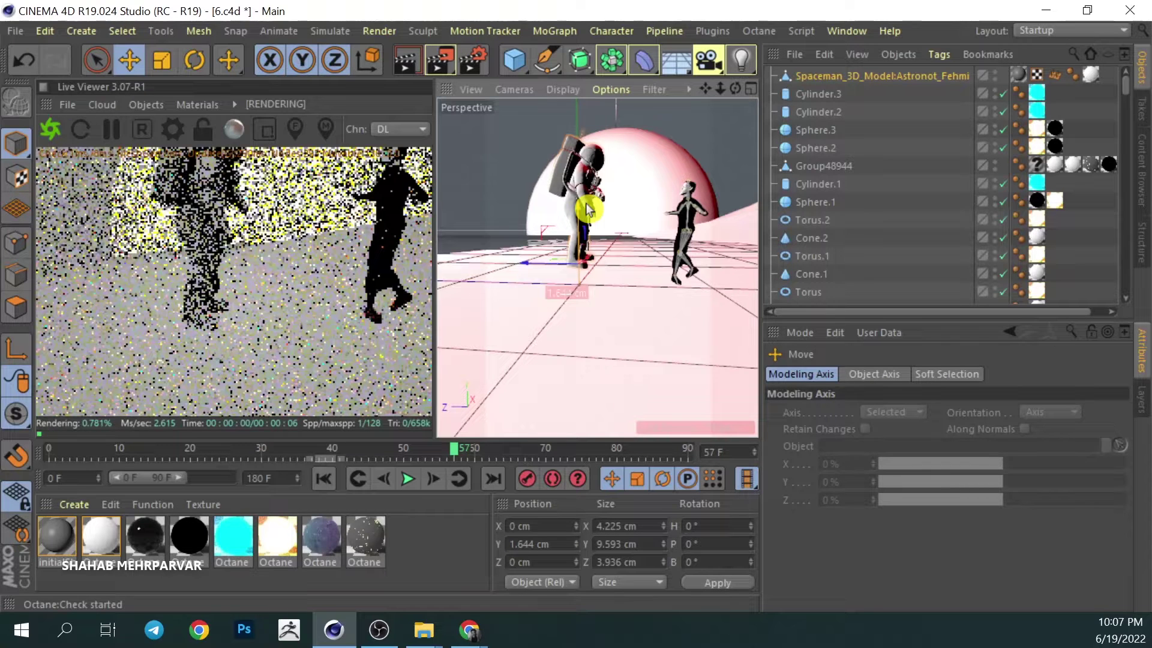
Step: Duplicate the Spaceman, tilt and raise the copy, and render frame 57 at 1000×1500
key("ctrl+z")
key("r")
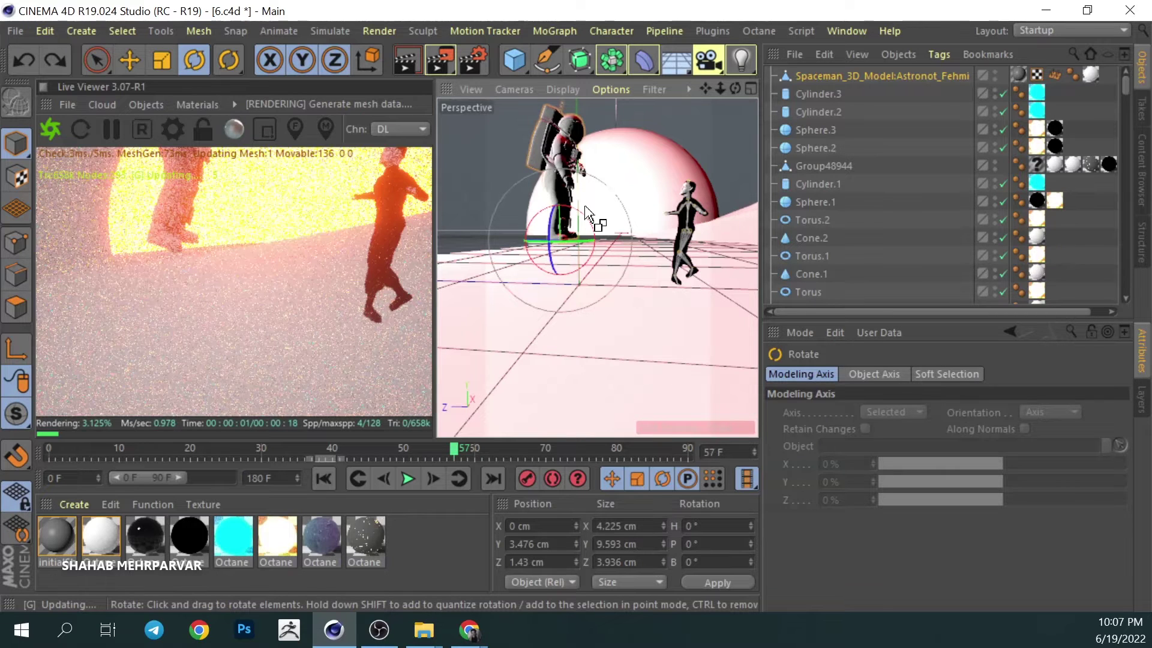
key("ctrl+v")
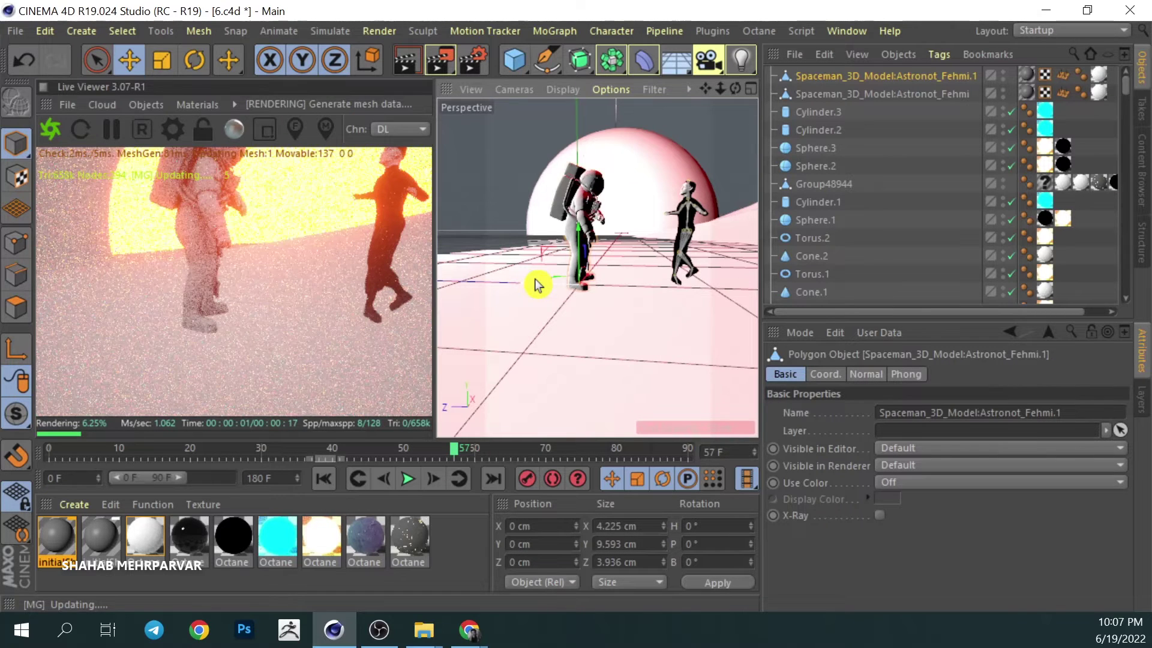
key("r")
left_click_drag(535, 280, 627, 188)
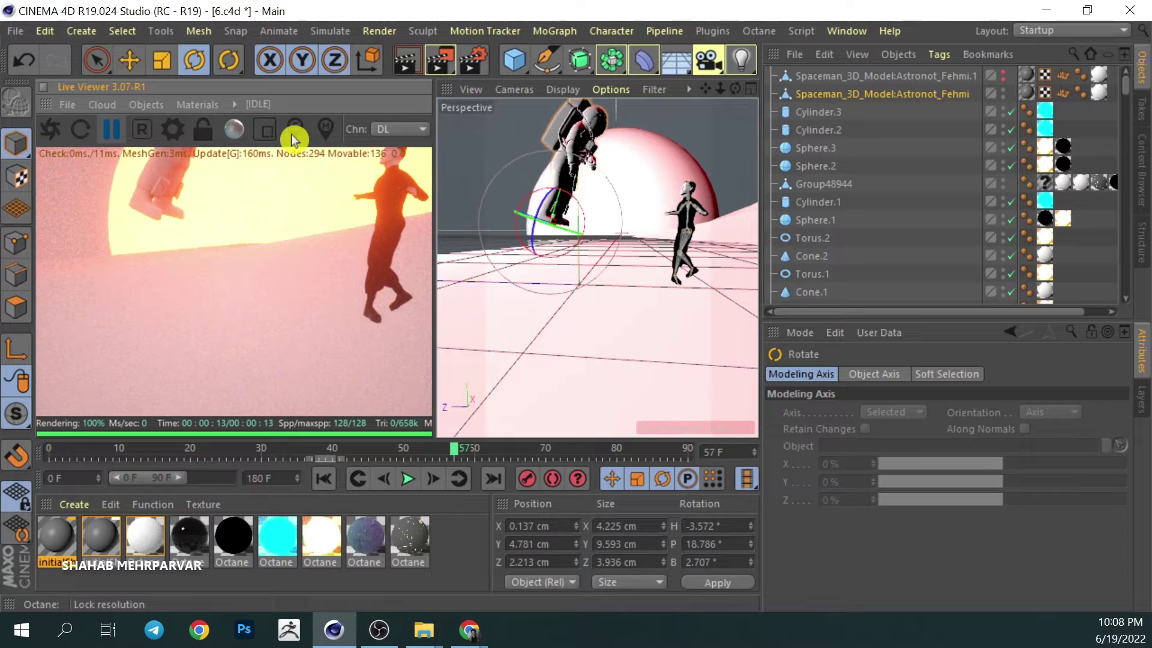
key("shift+r")
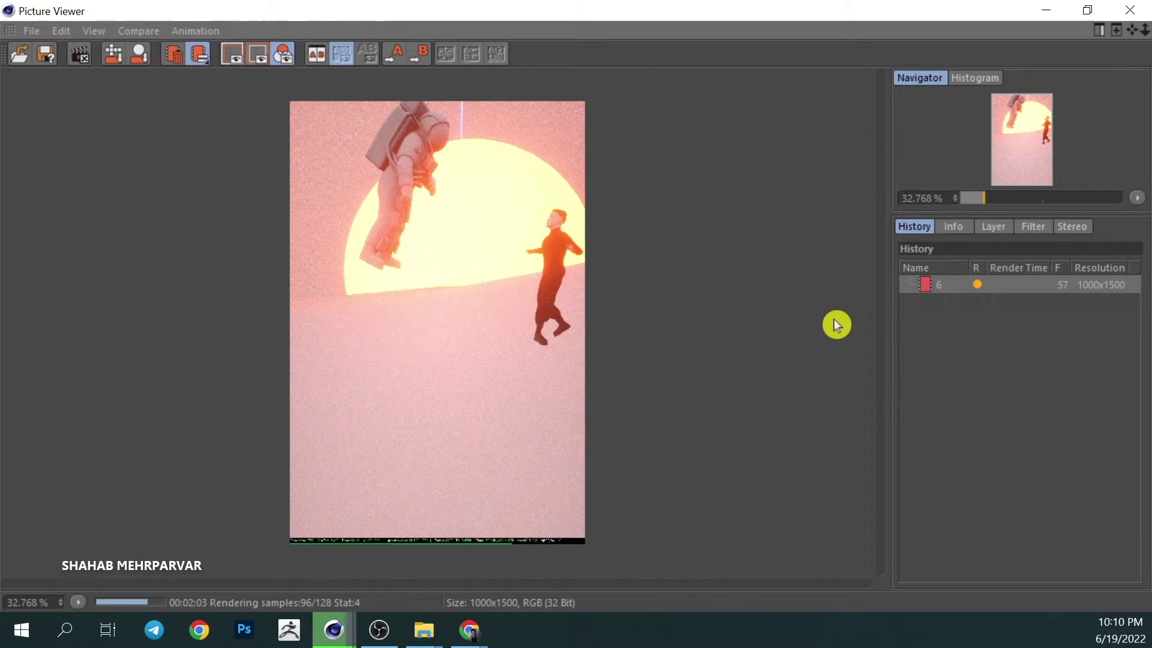
Step: Minimize the Picture Viewer once the 1000×1500 render has finished
left_click(1044, 13)
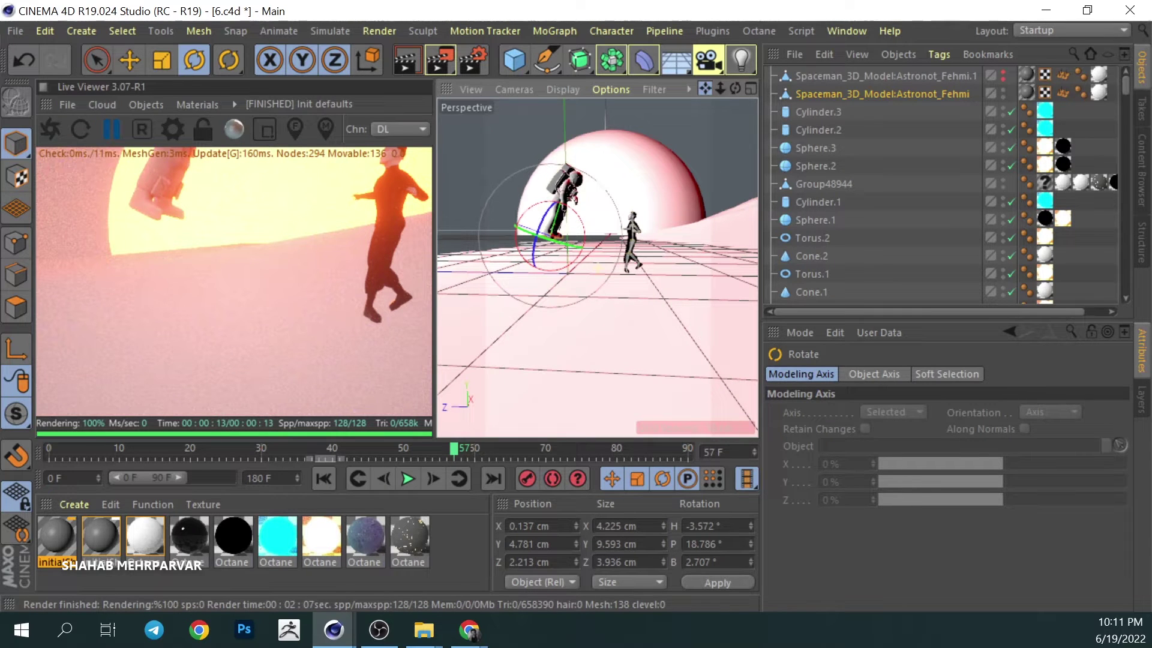
Step: Orbit the view slightly and render frame 57 to the Picture Viewer again
left_click_drag(735, 88, 798, 27)
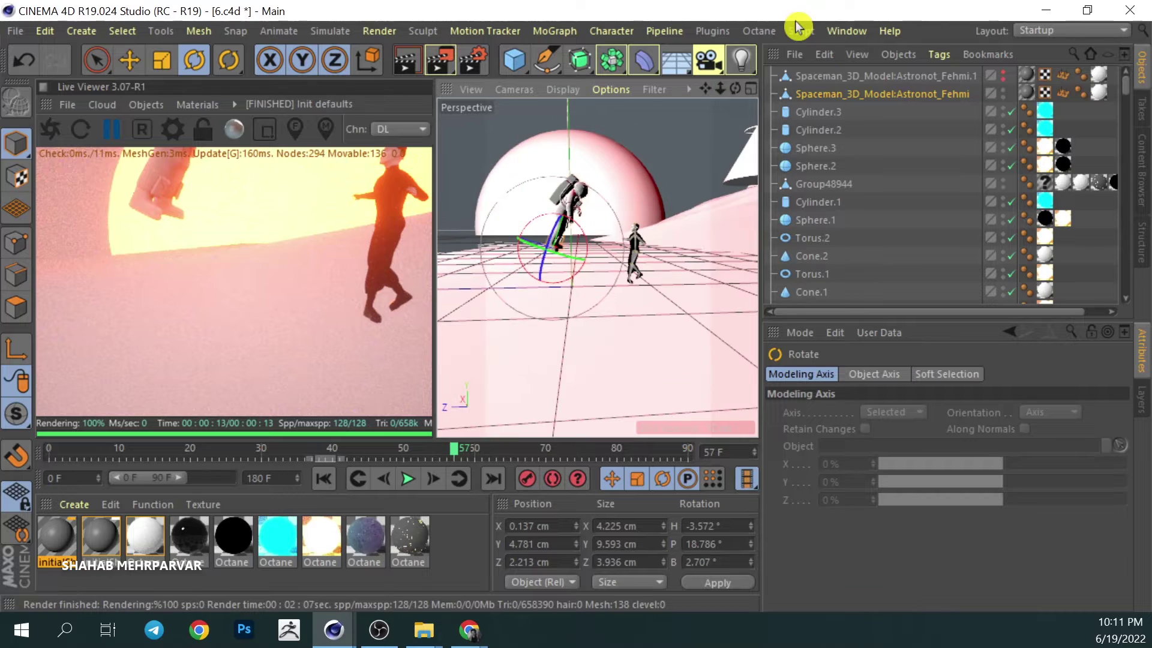
key("shift+r")
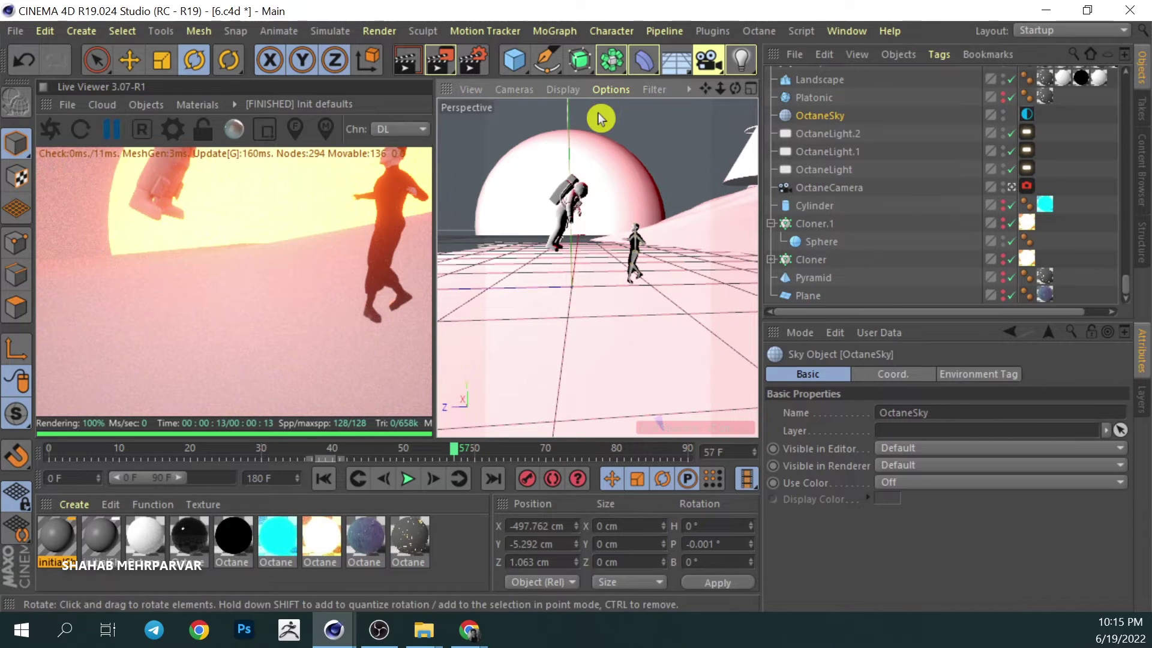
Step: Inspect the OctaneLight, OctaneLight.1 and Cylinder.1 settings in the Object Manager
left_click(826, 154)
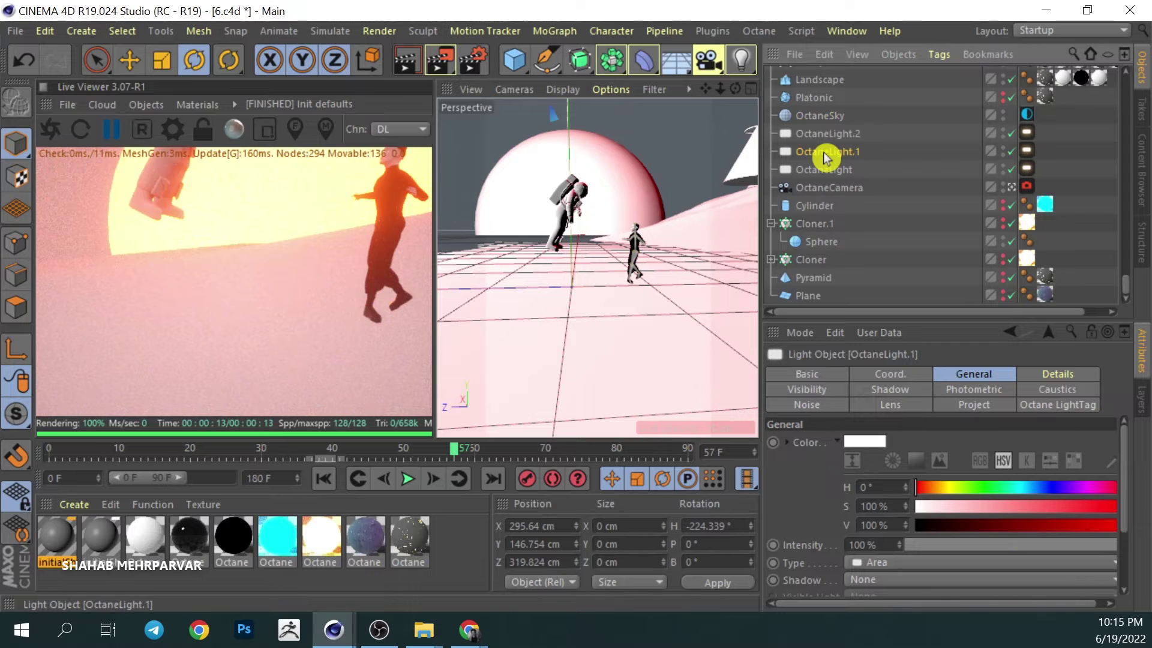
left_click(824, 169)
left_click(474, 60)
left_click(750, 8)
scroll(874, 218, "up", 10)
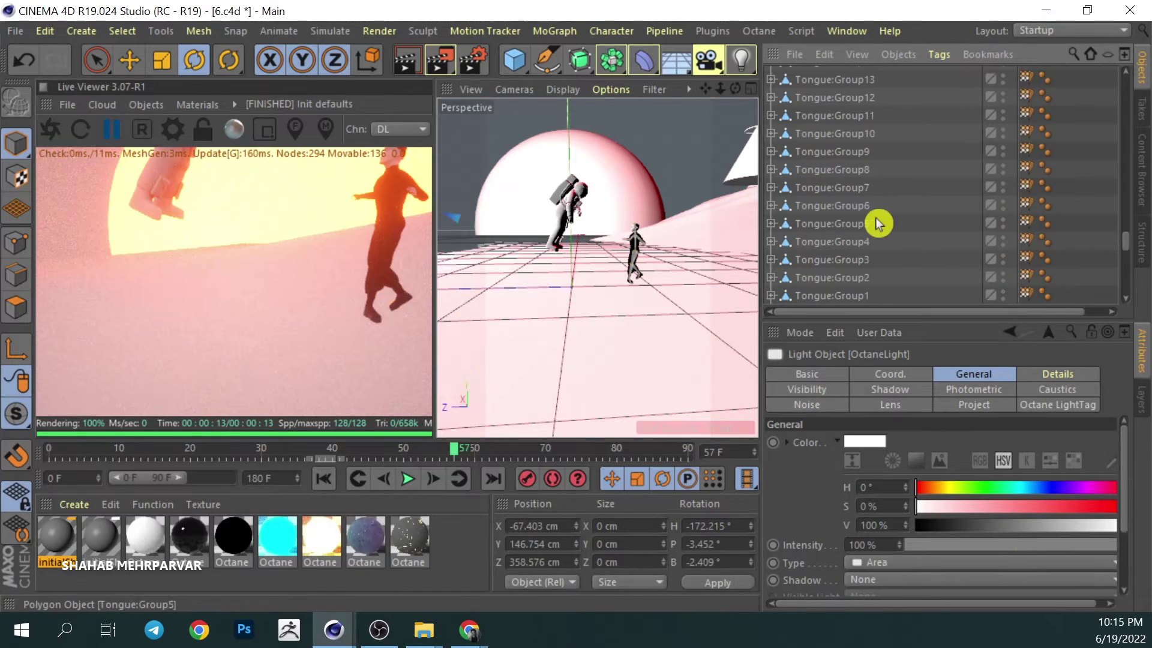
scroll(880, 206, "up", 5)
left_click(818, 128)
left_click(828, 203)
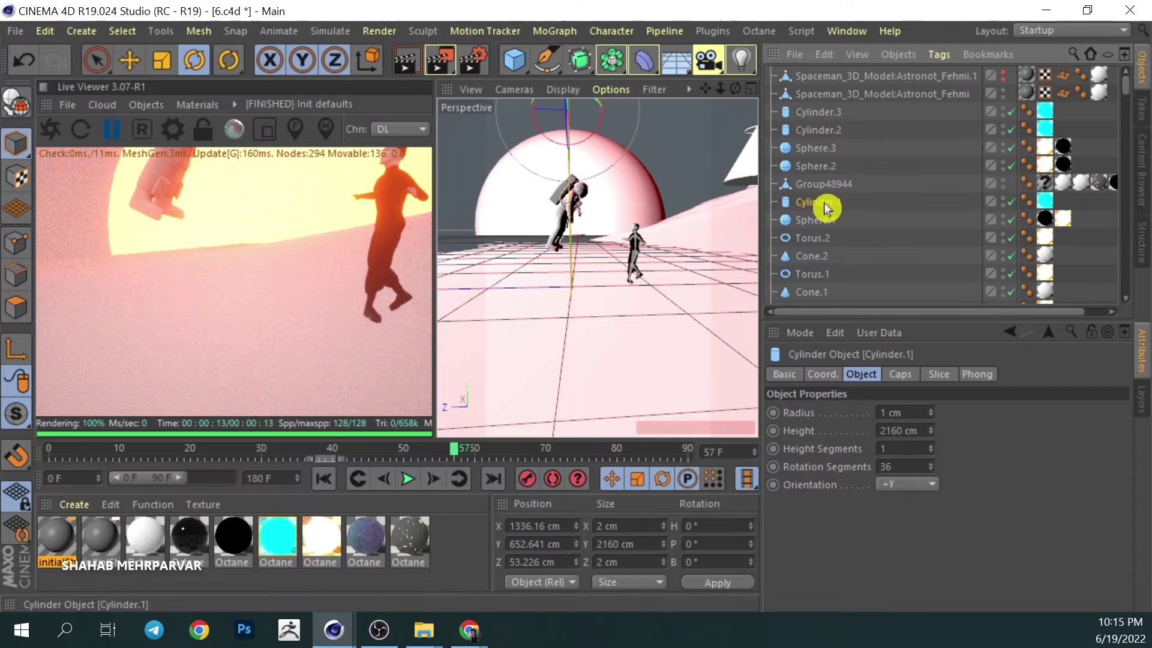
left_click(831, 211, "ctrl")
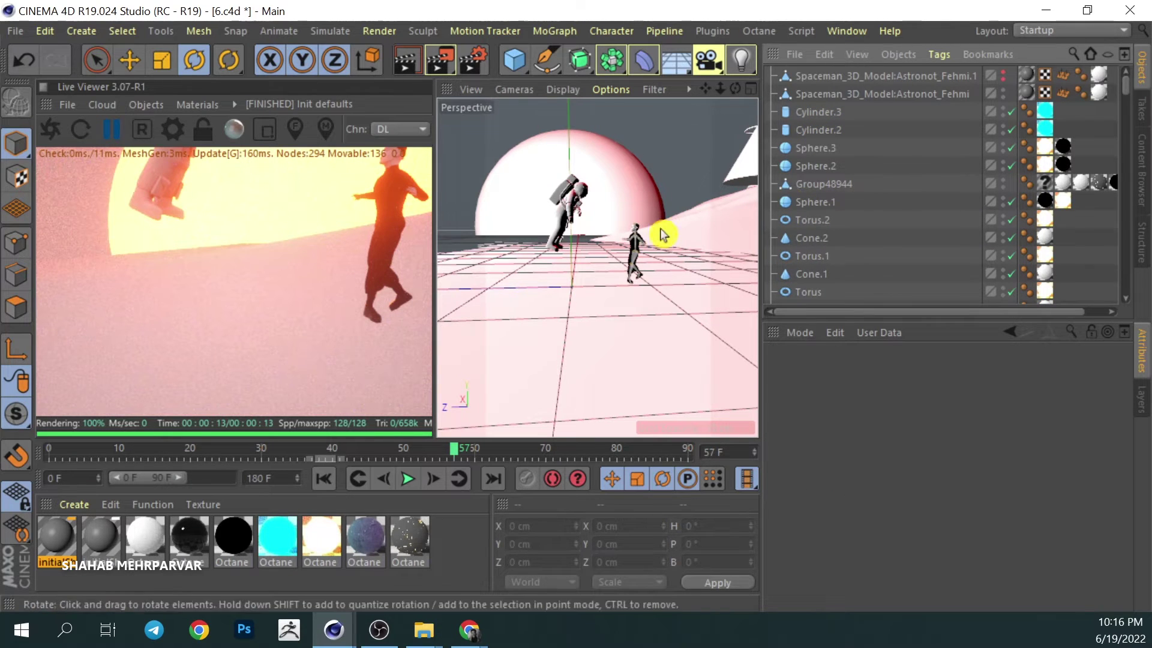
scroll(895, 223, "down", 10)
scroll(918, 225, "up", 10)
scroll(933, 226, "down", 2)
scroll(990, 216, "up", 2)
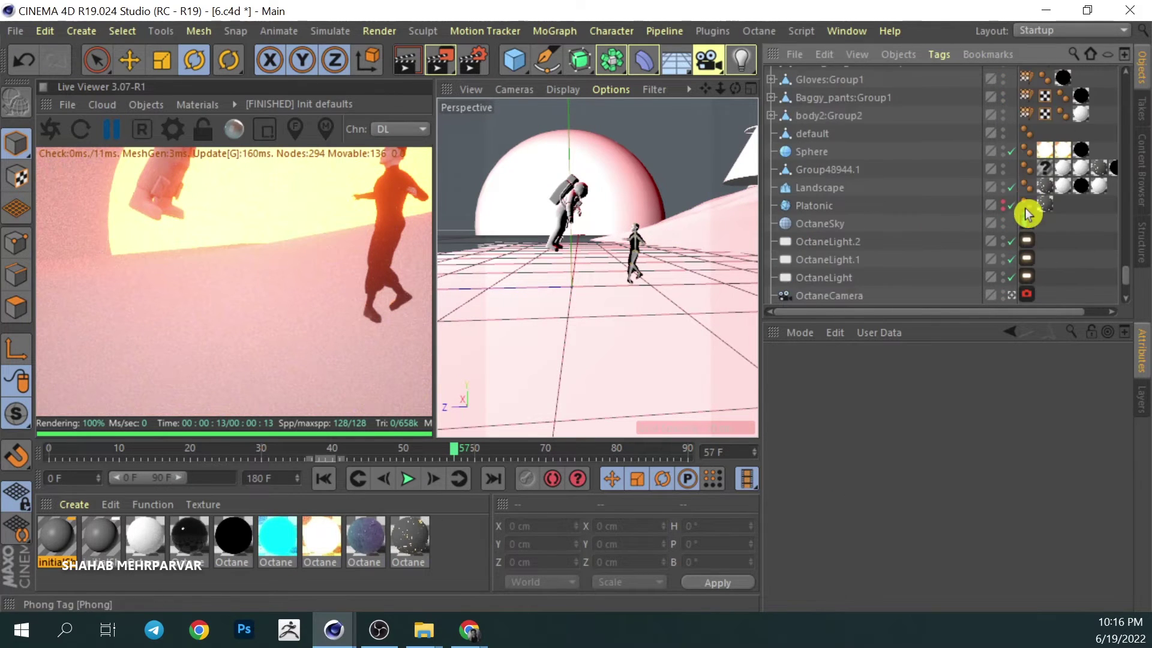
Step: Load 612c5eb20dd15.jpg into the OctaneSky environment tag's ImageTexture
left_click(1026, 225)
left_click(1112, 442)
key("Escape")
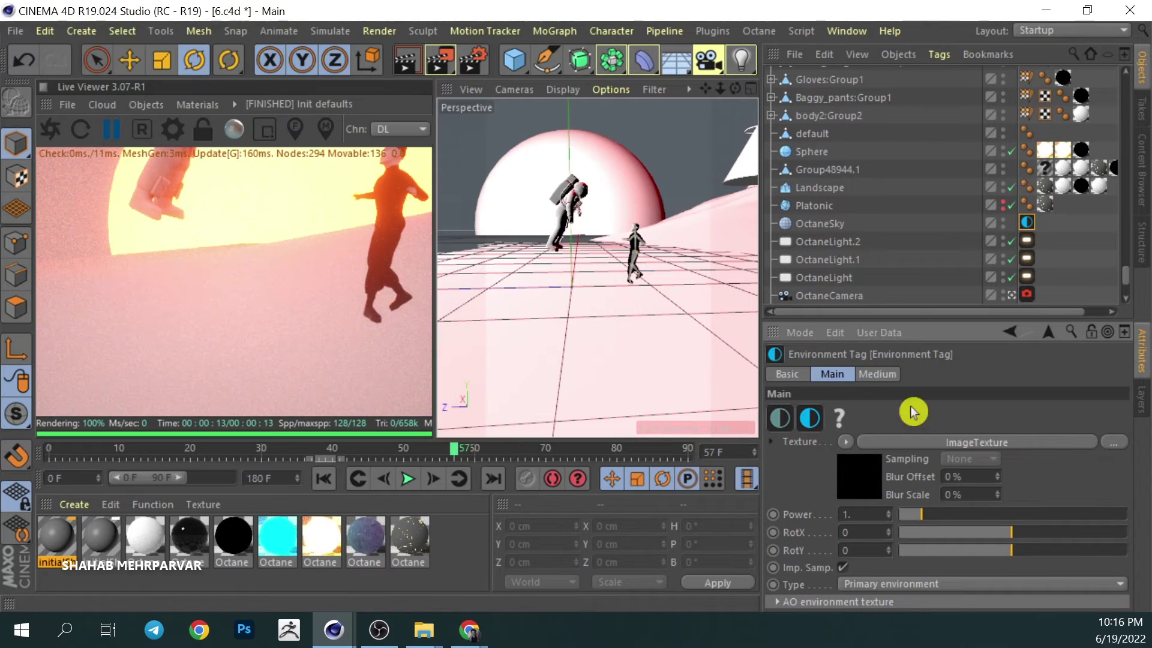
left_click(953, 443)
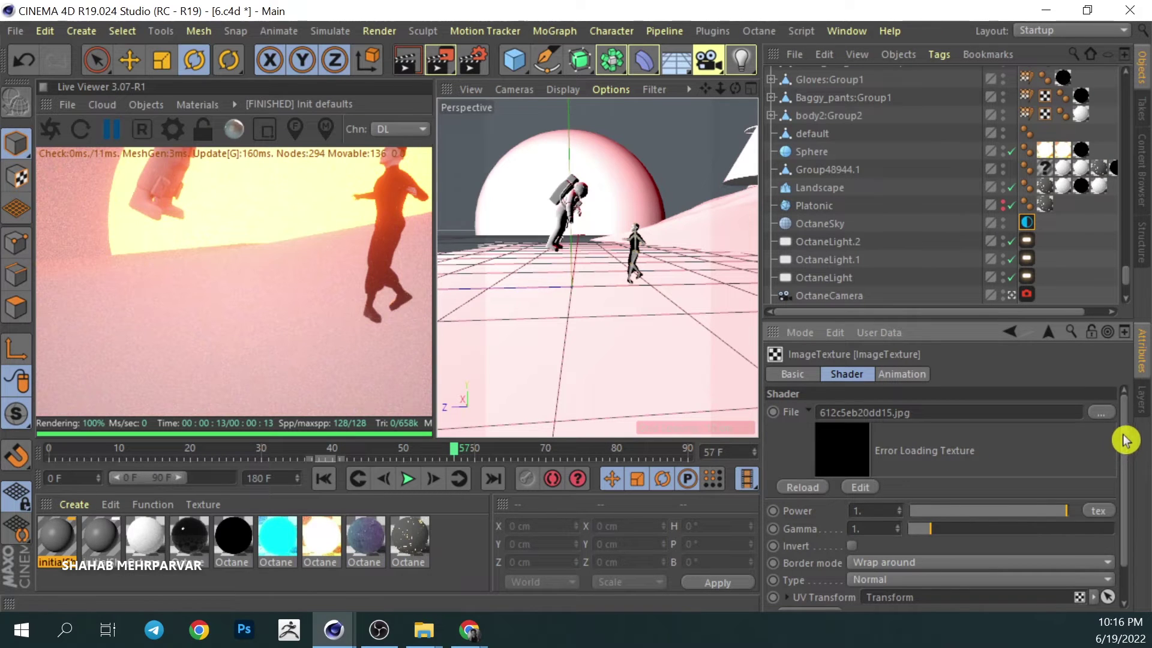
left_click(1101, 412)
double_click(439, 212)
left_click(628, 384)
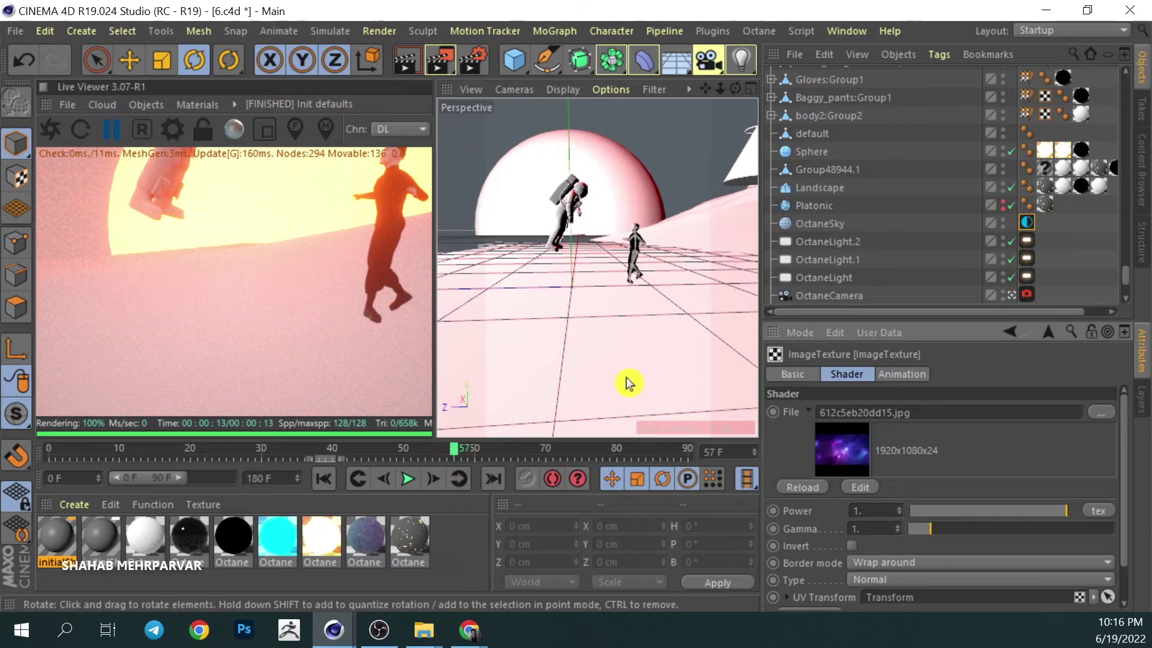
Step: Apply the white material to the astronaut and re-render the scene with the new sky
left_click_drag(150, 540, 527, 200)
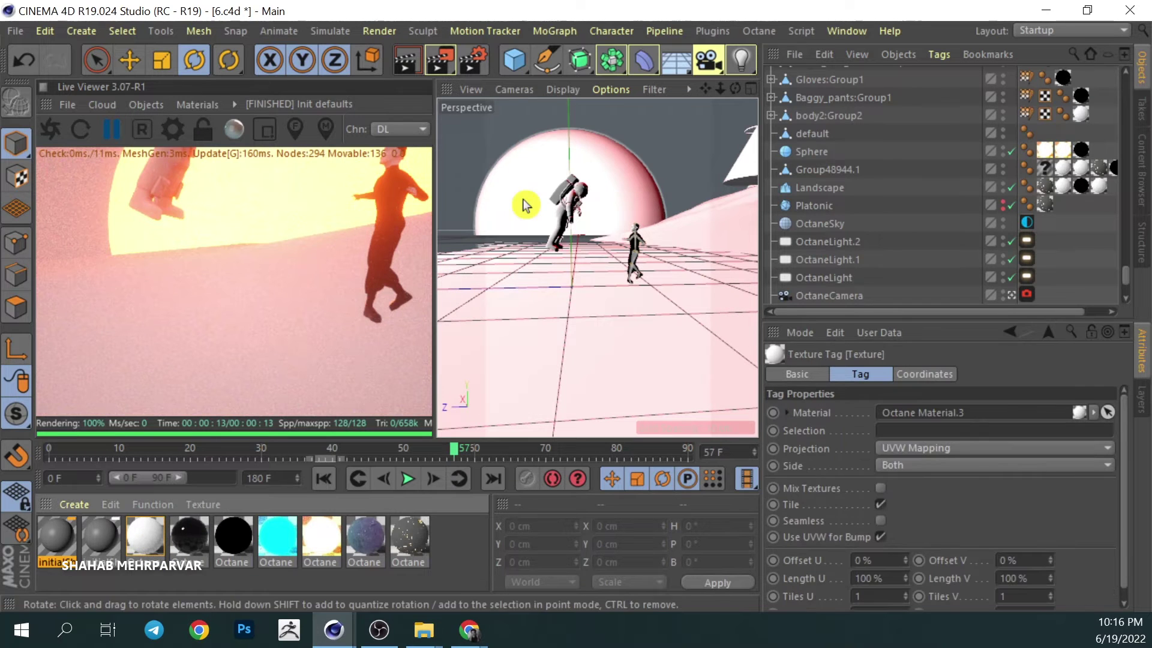
left_click(52, 134)
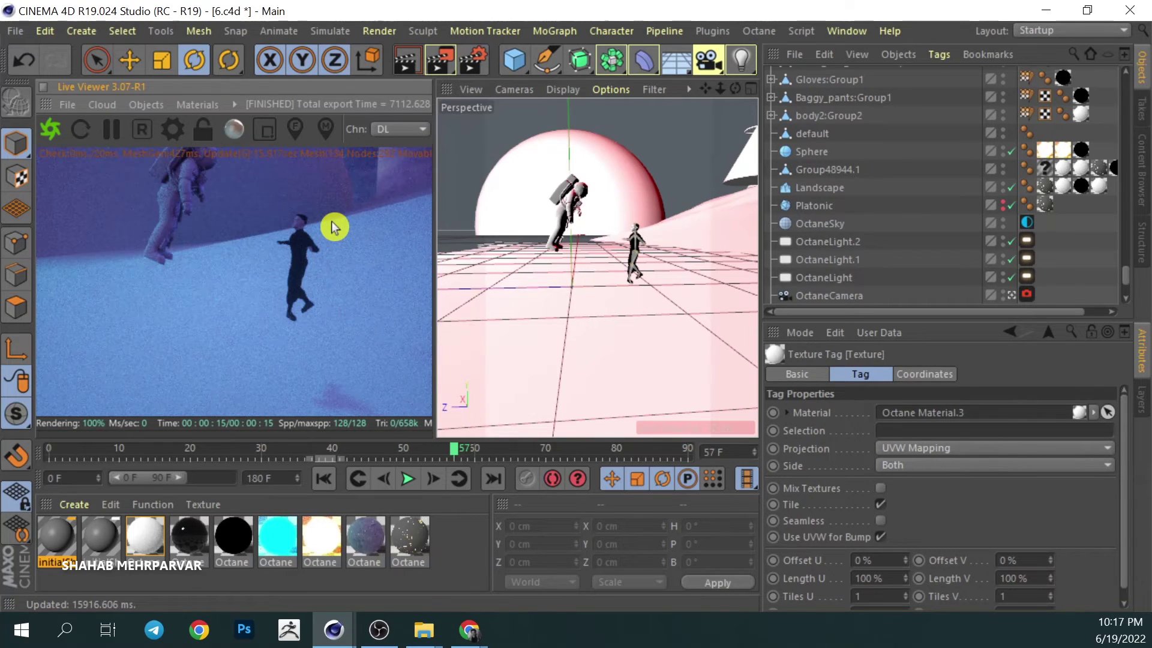
left_click(474, 60)
left_click(753, 9)
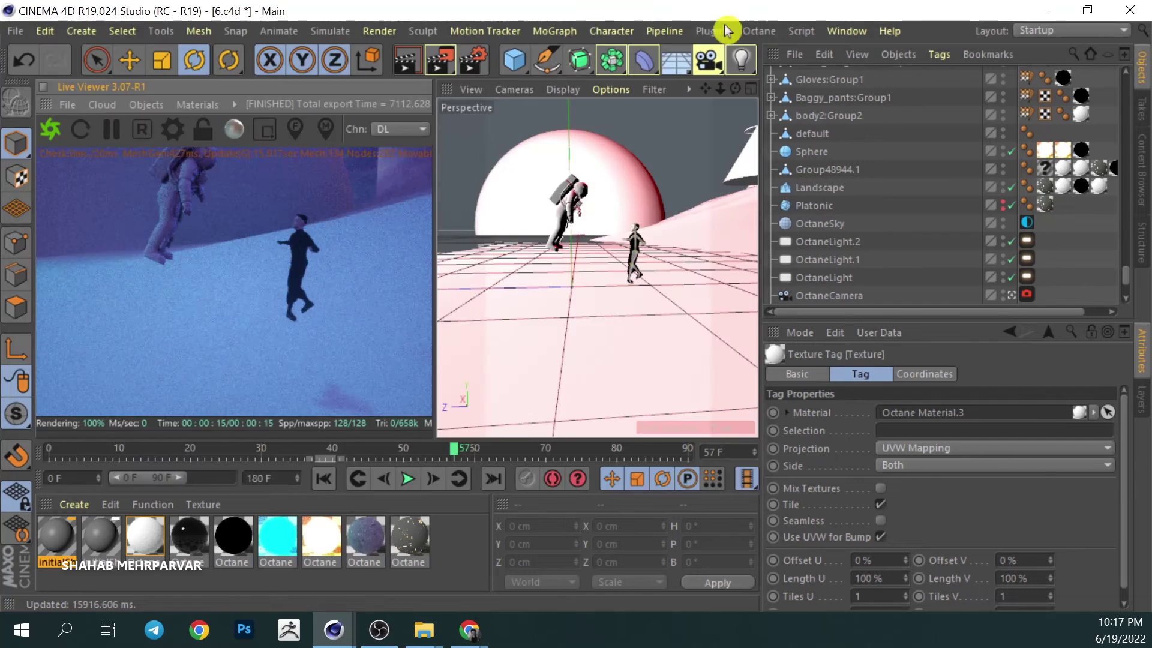
left_click(440, 60)
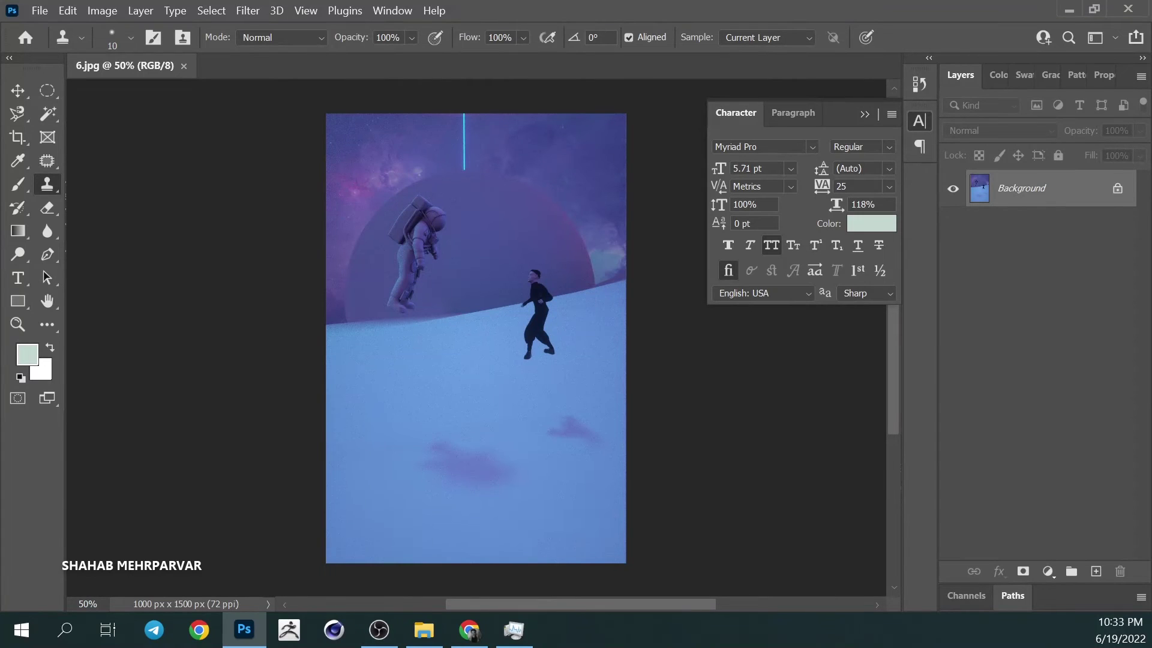
Step: Unlock the 6.jpg Background as Layer 0 and duplicate it as Layer 0 copy
double_click(1036, 192)
key("Return")
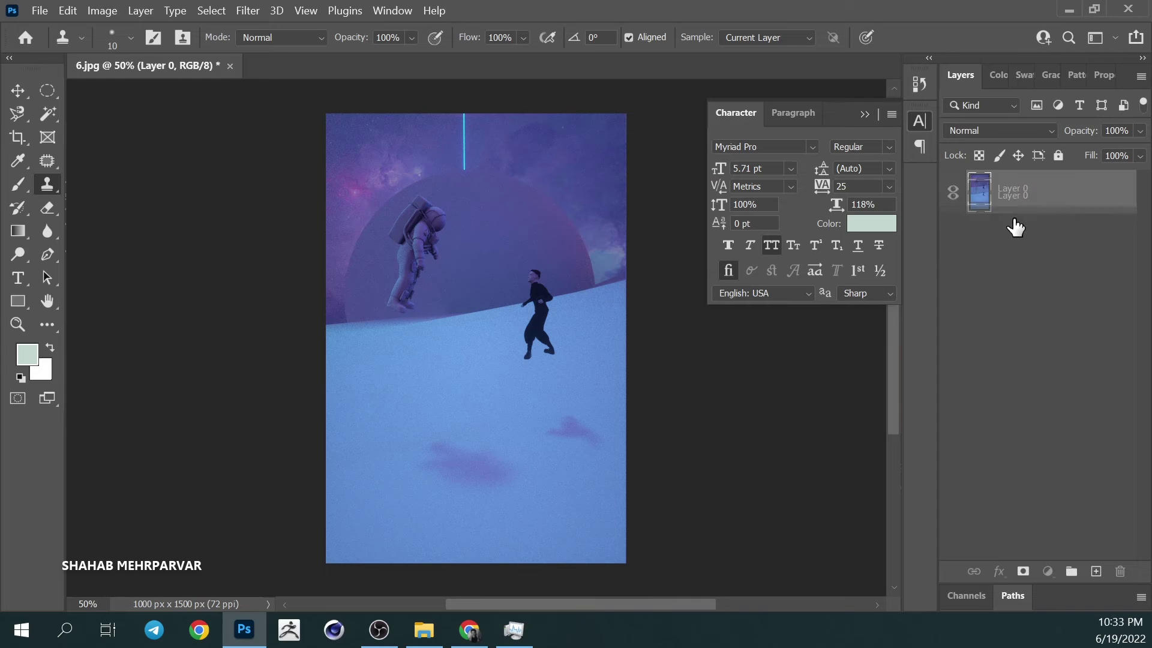
key("ctrl+j")
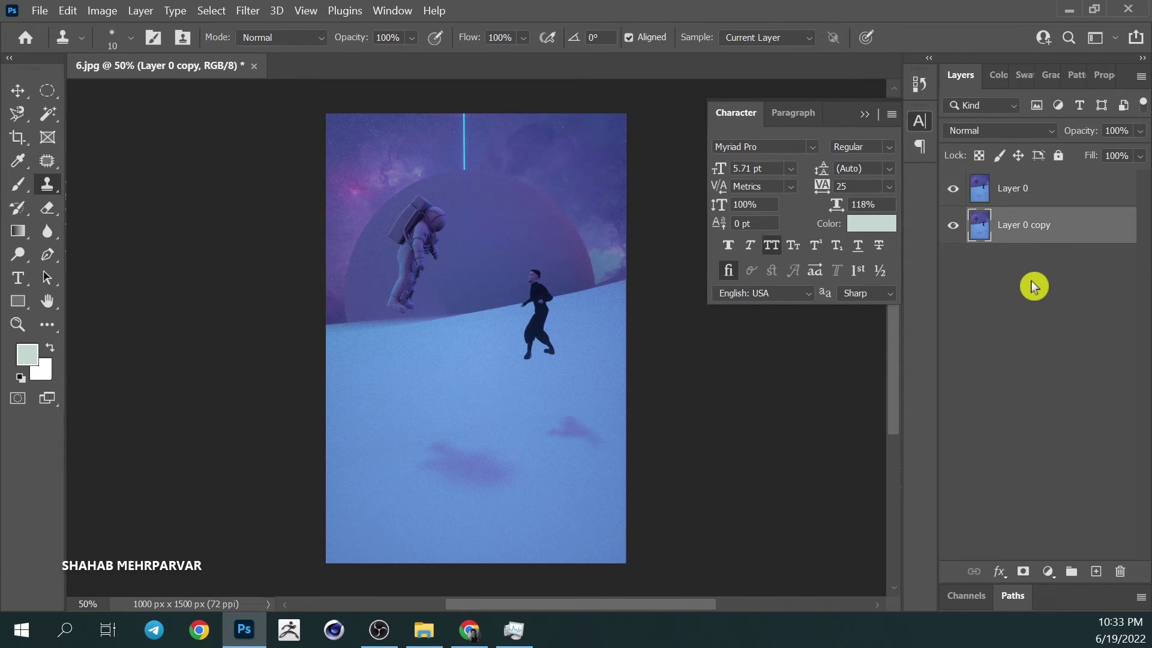
left_click(47, 90)
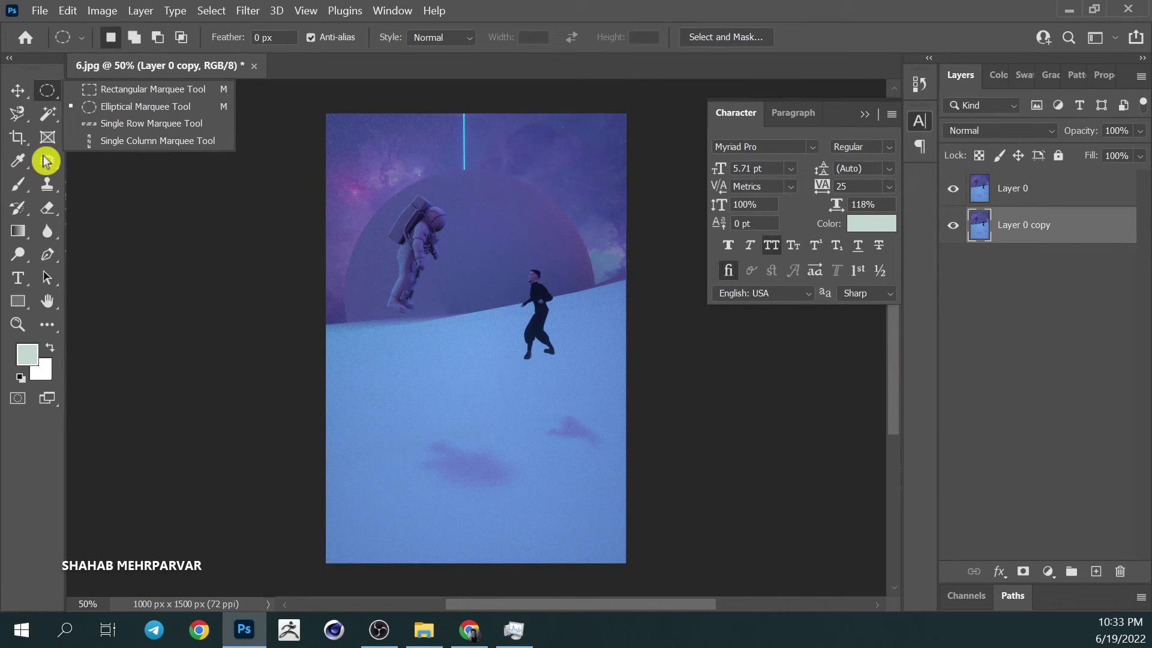
Step: Copy a purple snow patch onto a new layer and move it beneath the dancer's feet
left_click(23, 118)
left_click(84, 131)
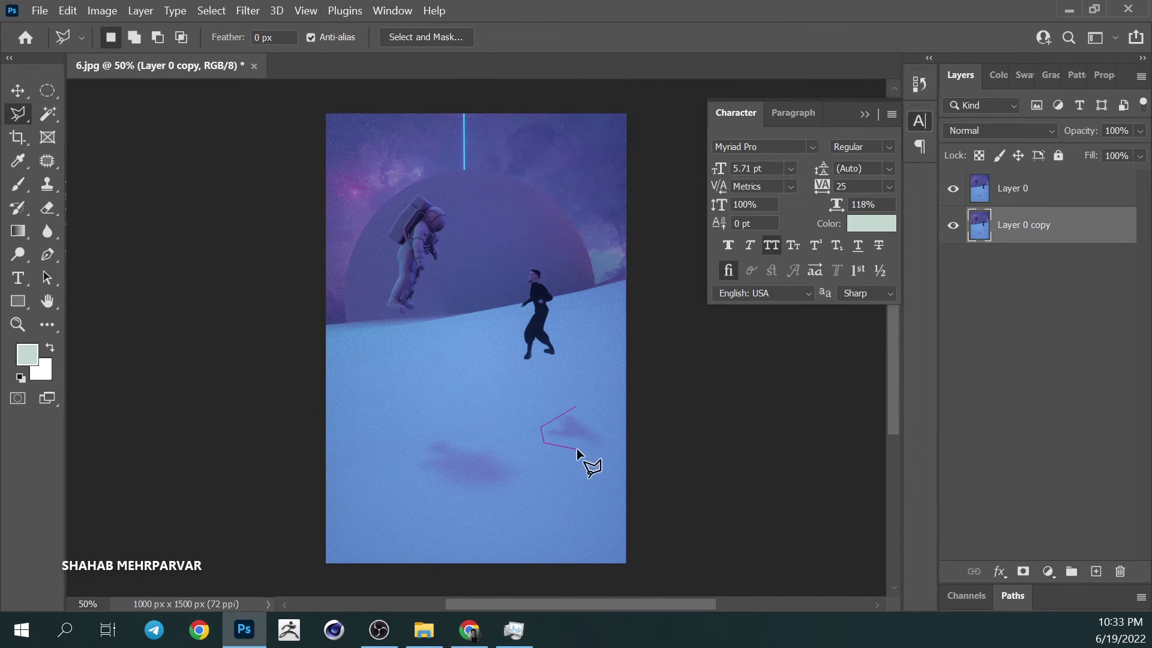
double_click(599, 415)
left_click(17, 90)
left_click(1013, 188)
key("ctrl+j")
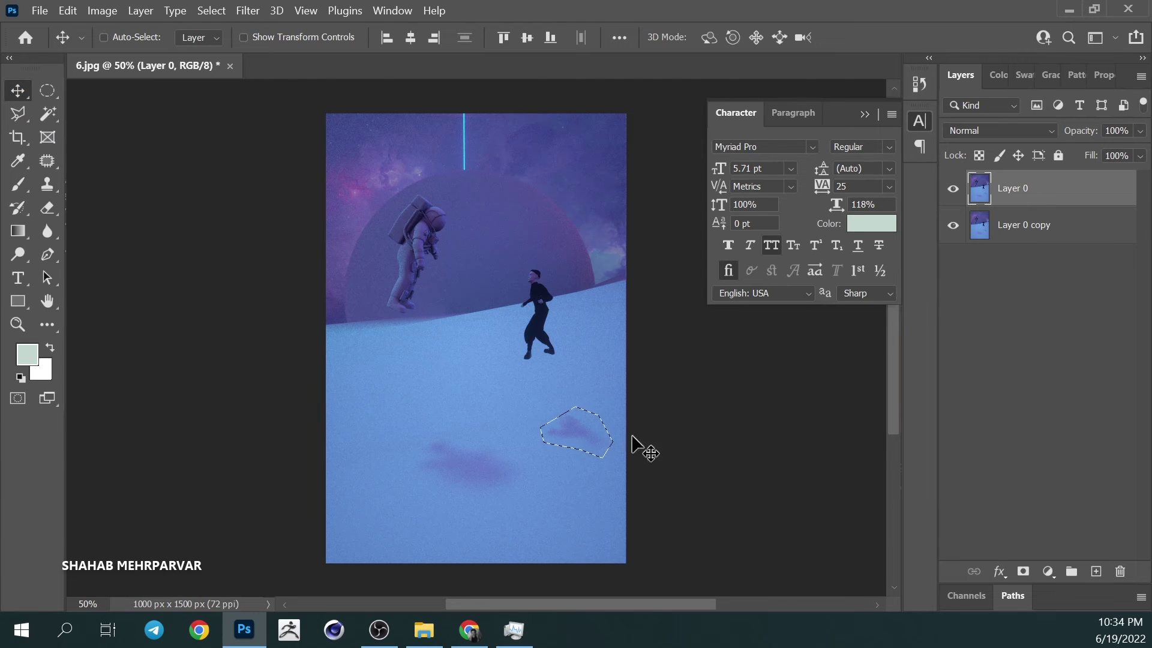
left_click_drag(592, 425, 584, 371)
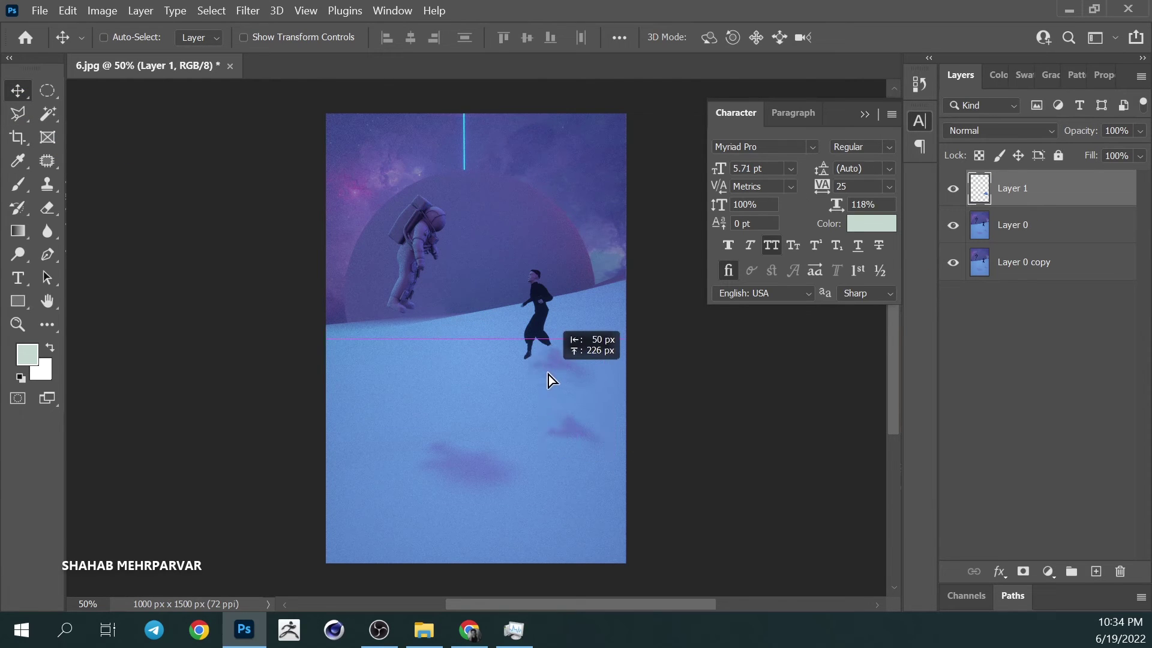
Step: Set the patch layer to Multiply and nudge it into place as a shadow
scroll(655, 300, "up", 3, "alt")
left_click(996, 130)
left_click(984, 201)
key("Right")
key("Right")
key("Right")
key("Down")
key("Down")
key("Down")
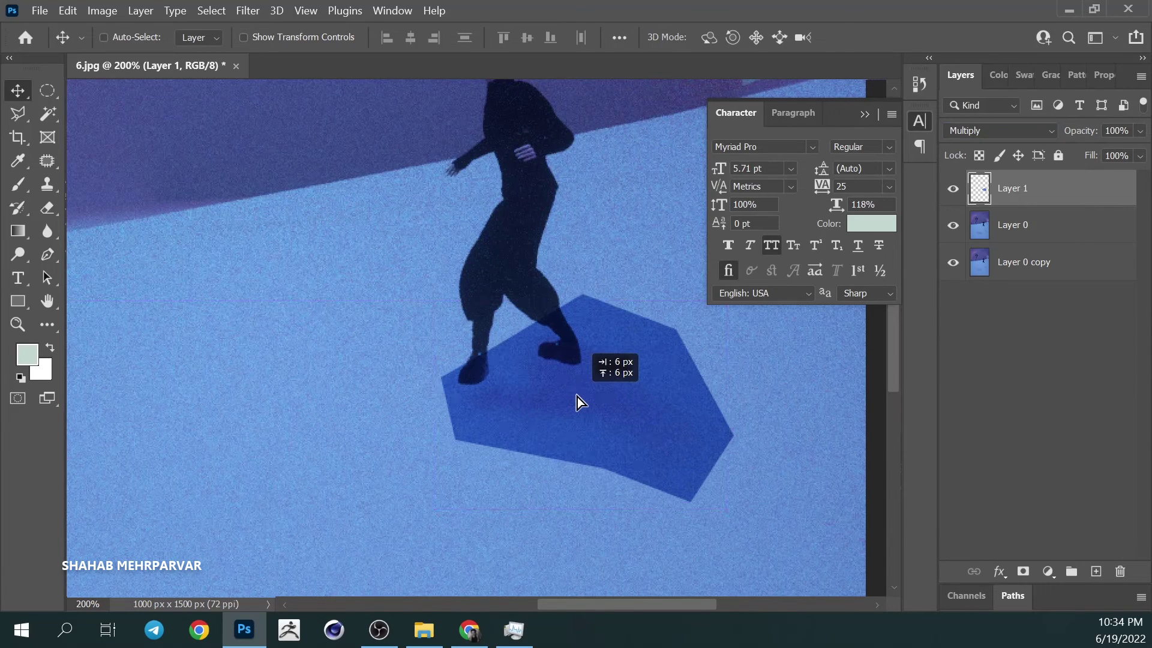
key("Left")
key("Left")
key("Left")
key("Up")
key("Up")
key("Up")
Step: Darken the shadow with Levels, switch its blend mode to Normal, and hide the layer
key("ctrl+l")
left_click_drag(751, 280, 813, 288)
left_click_drag(984, 282, 874, 285)
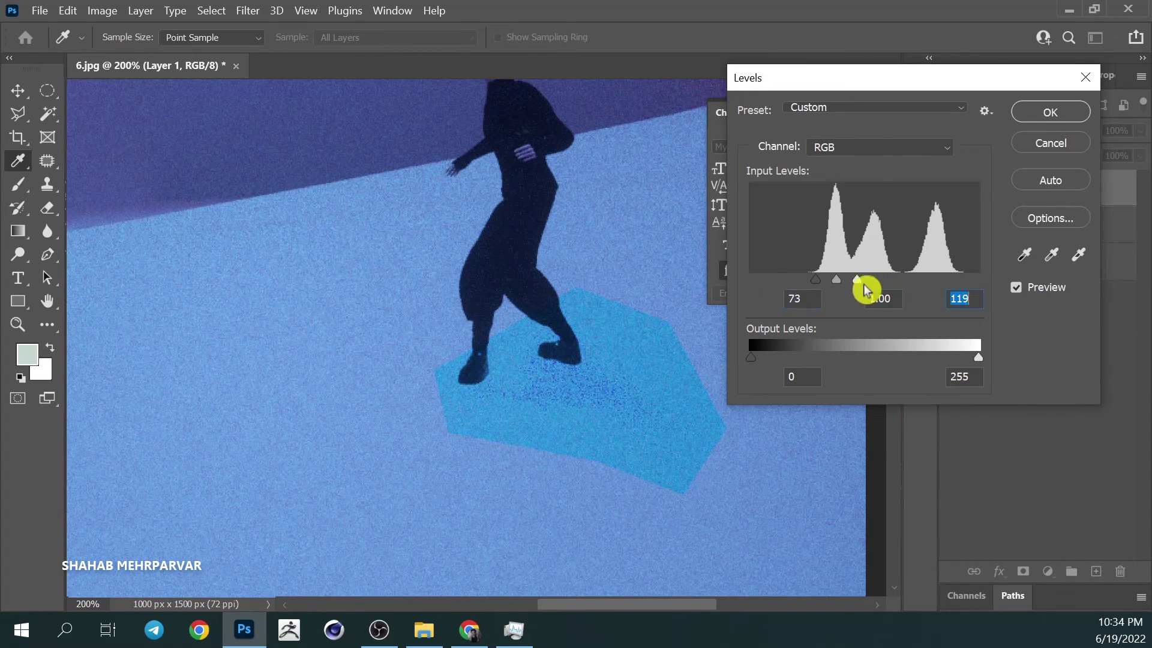
key("Escape")
left_click(999, 130)
left_click(980, 139)
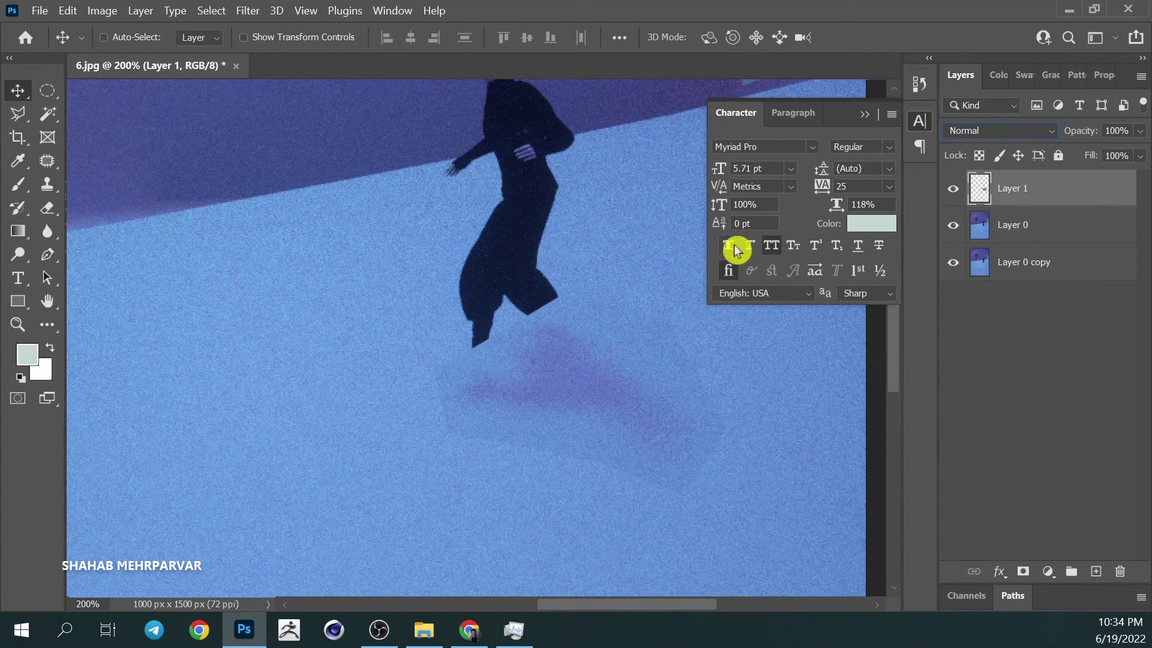
left_click(951, 190)
left_click(18, 114)
left_click(78, 111)
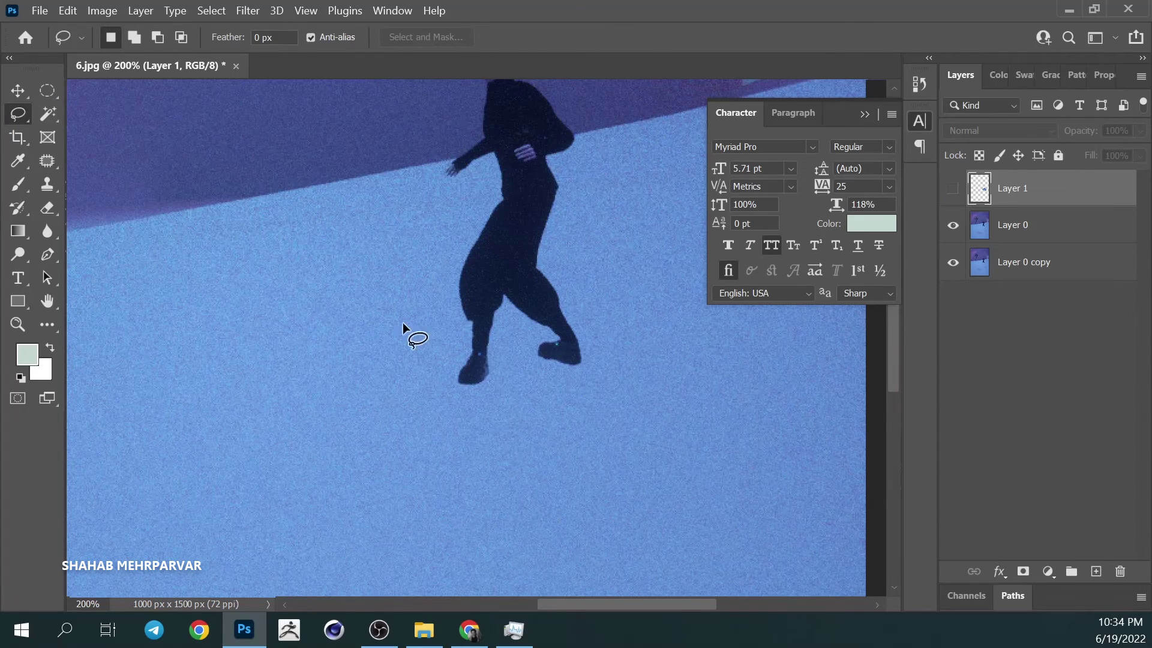
Step: Lasso the dancer's legs on Layer 0 and copy them to their own layer above the shadow
mouse_move(473, 339)
left_mouse_down()
mouse_move(535, 315)
mouse_move(519, 274)
mouse_move(479, 282)
left_mouse_up()
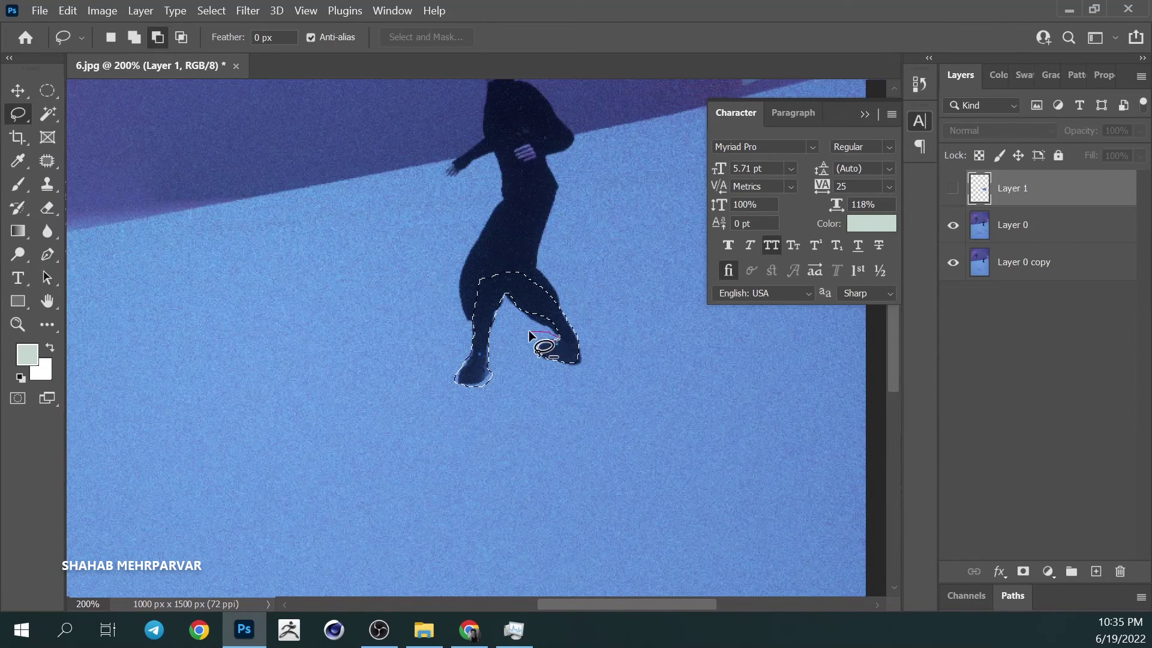
left_click_drag(564, 378, 536, 360, "shift")
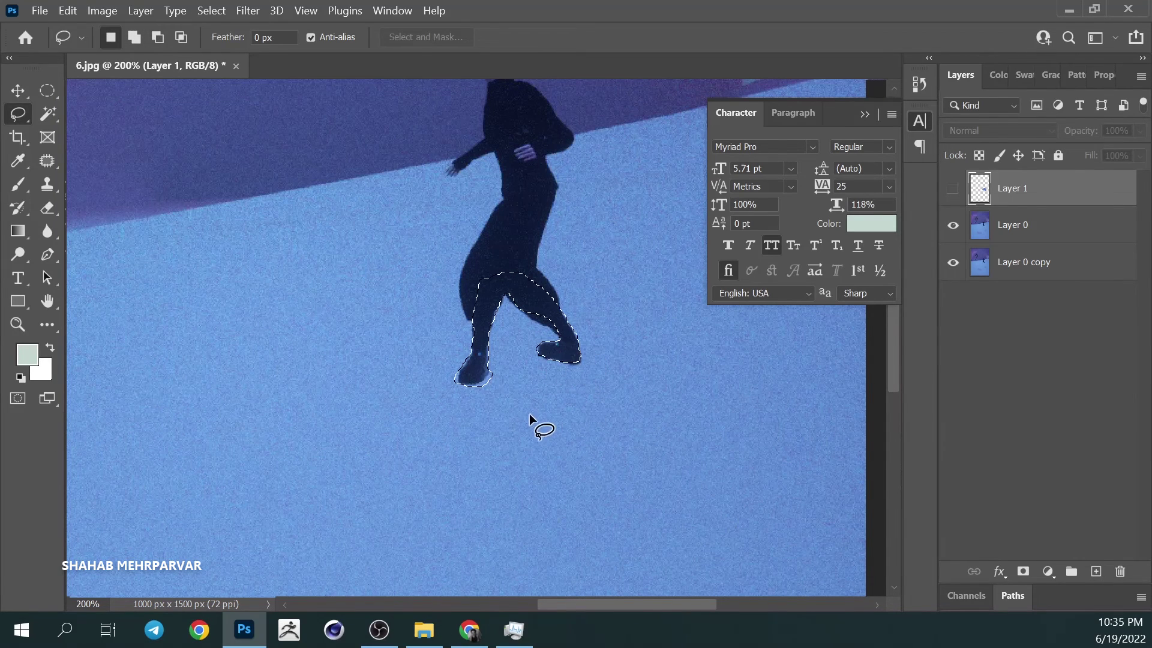
mouse_move(496, 375)
left_mouse_down("alt")
mouse_move(483, 403)
mouse_move(468, 407)
left_mouse_up("alt")
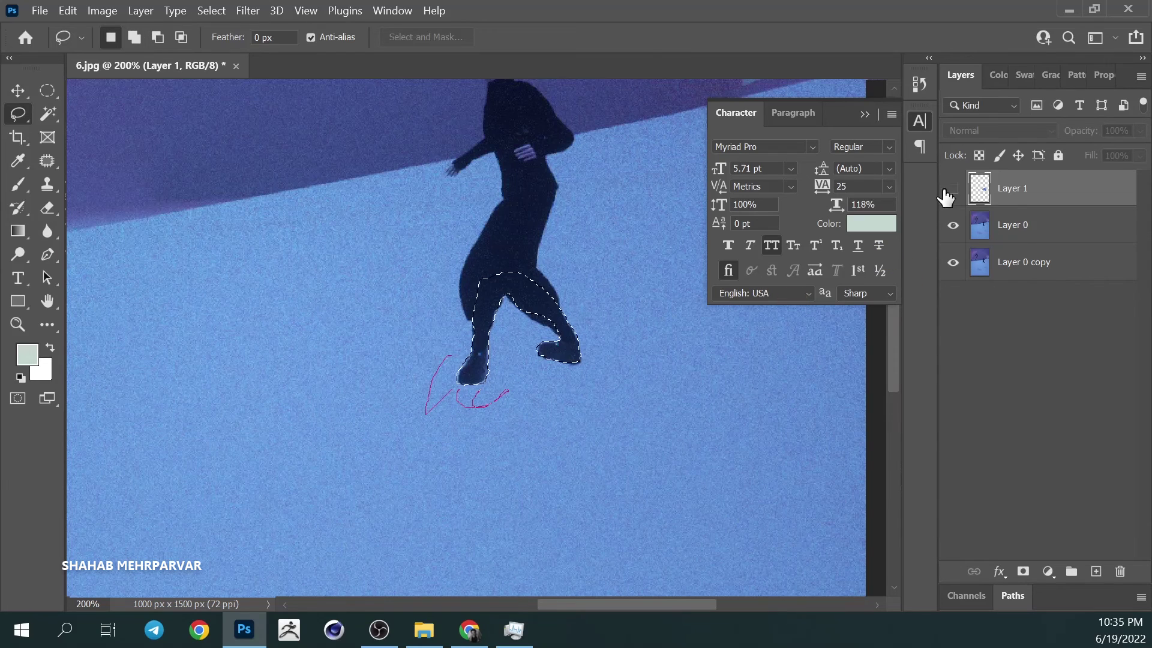
left_click(1022, 226)
key("ctrl+j")
key("ctrl+bracketright")
left_click(953, 226)
left_click(953, 226)
left_click(953, 226)
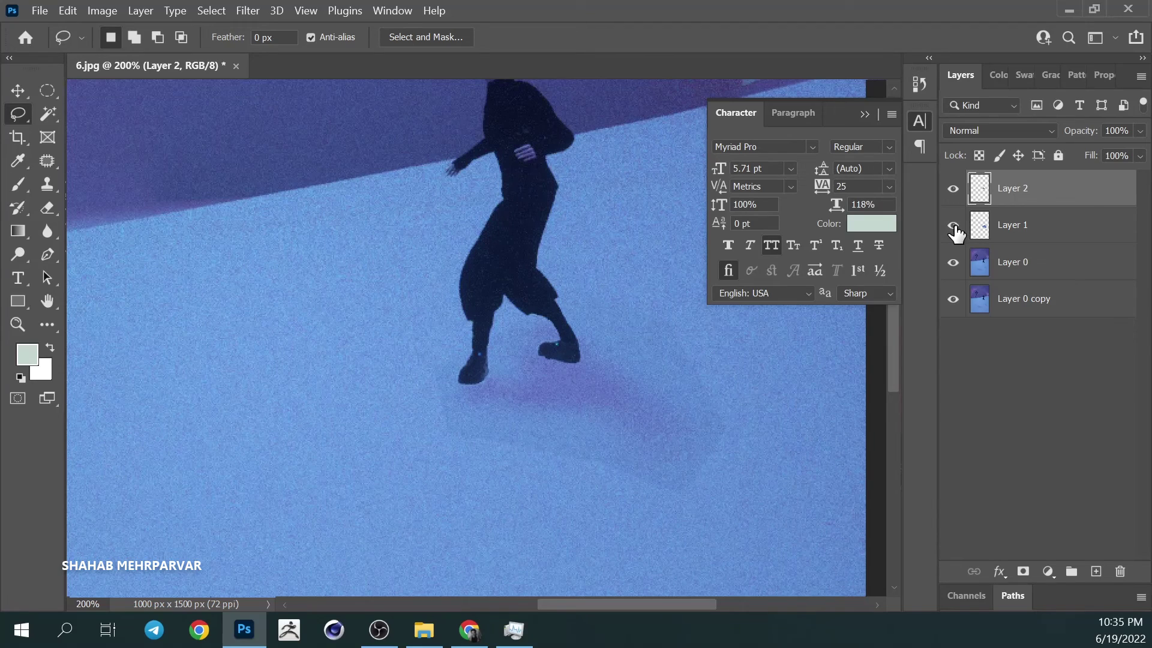
Step: Erase the shadow overlapping the dancer's knee, calf and foot edge
left_click(48, 208)
scroll(470, 239, "up", 2, "alt")
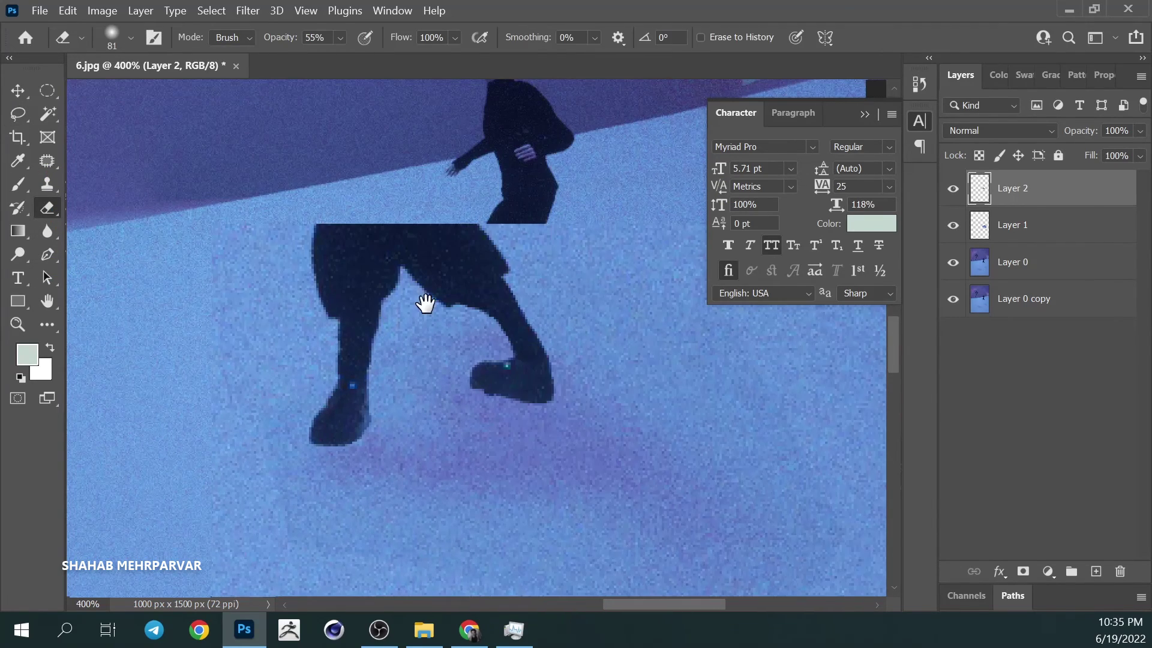
scroll(648, 386, "down", 2, "alt")
left_click(1069, 10)
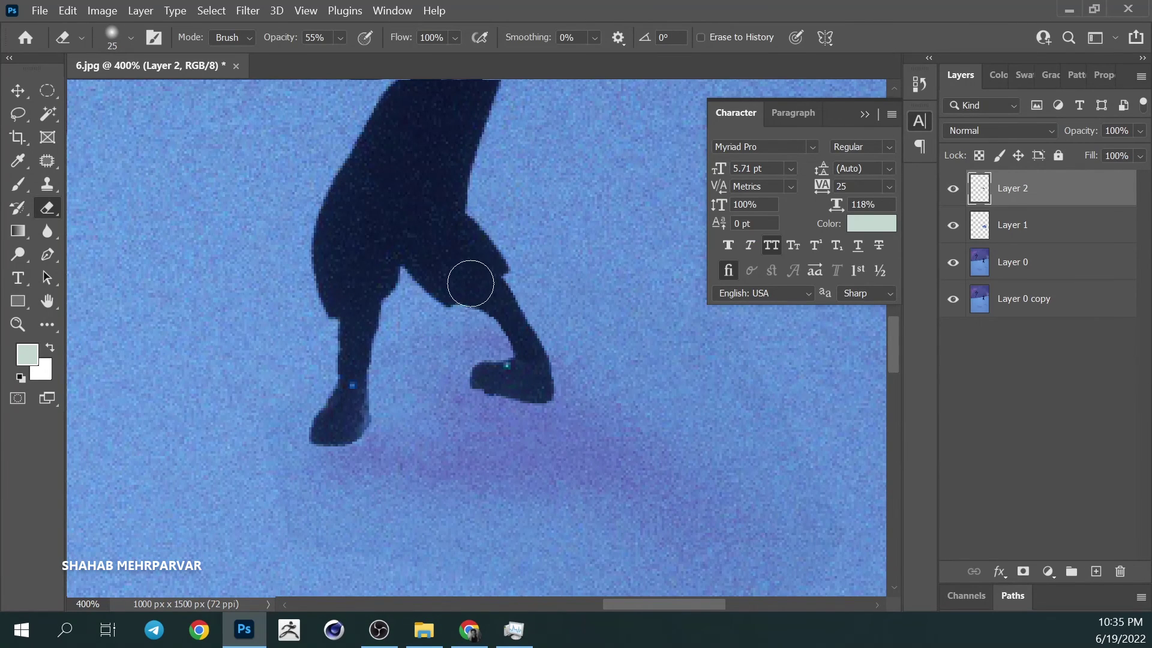
key("alt+bracketleft")
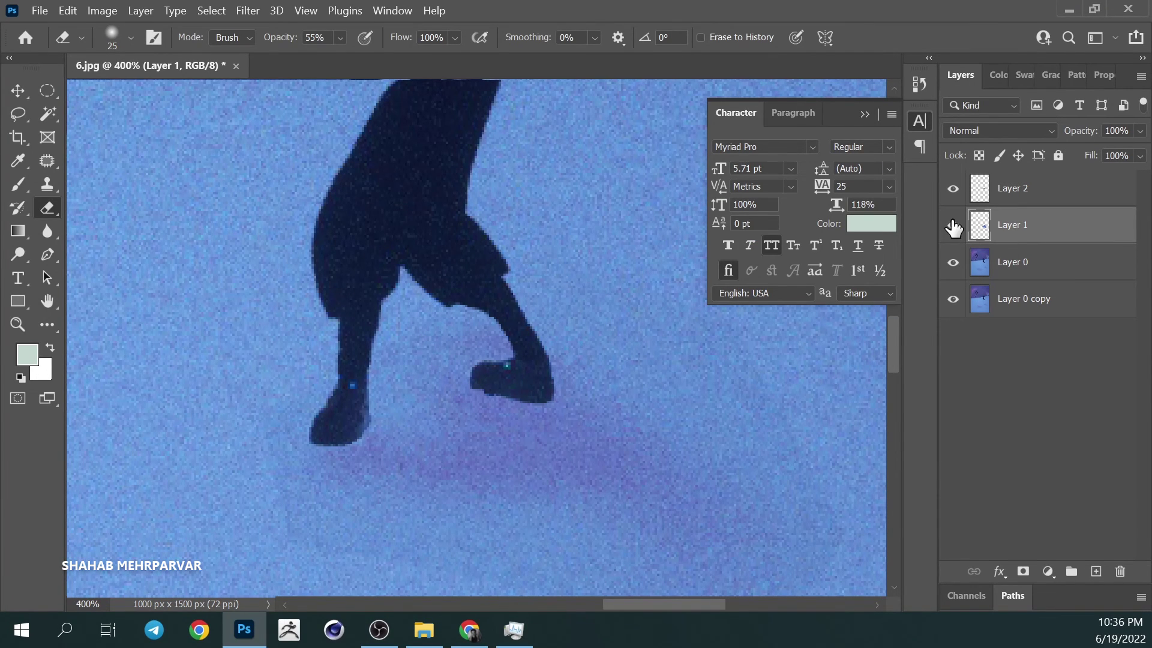
mouse_move(479, 294)
left_mouse_down()
mouse_move(484, 314)
mouse_move(512, 330)
mouse_move(491, 300)
mouse_move(475, 302)
left_mouse_up()
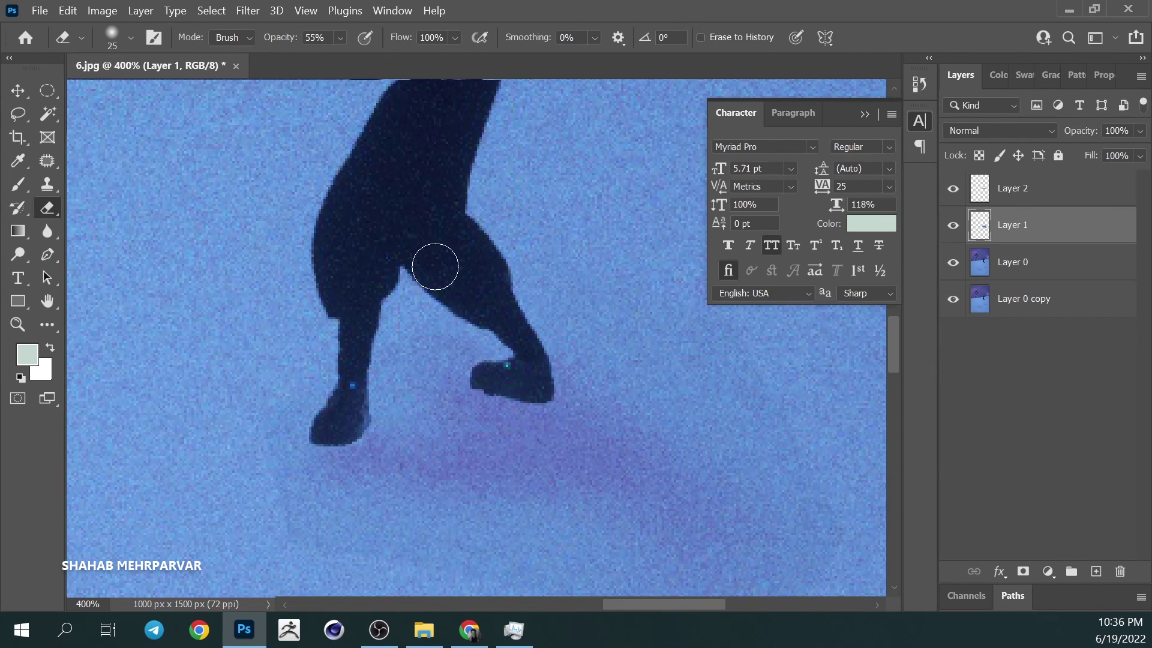
key("bracketleft")
key("bracketleft")
key("bracketleft")
left_click_drag(517, 396, 549, 400)
Step: Review the whole composition and outline the purple blotch on the snow with the Patch tool
key("ctrl+minus")
key("ctrl+minus")
key("ctrl+minus")
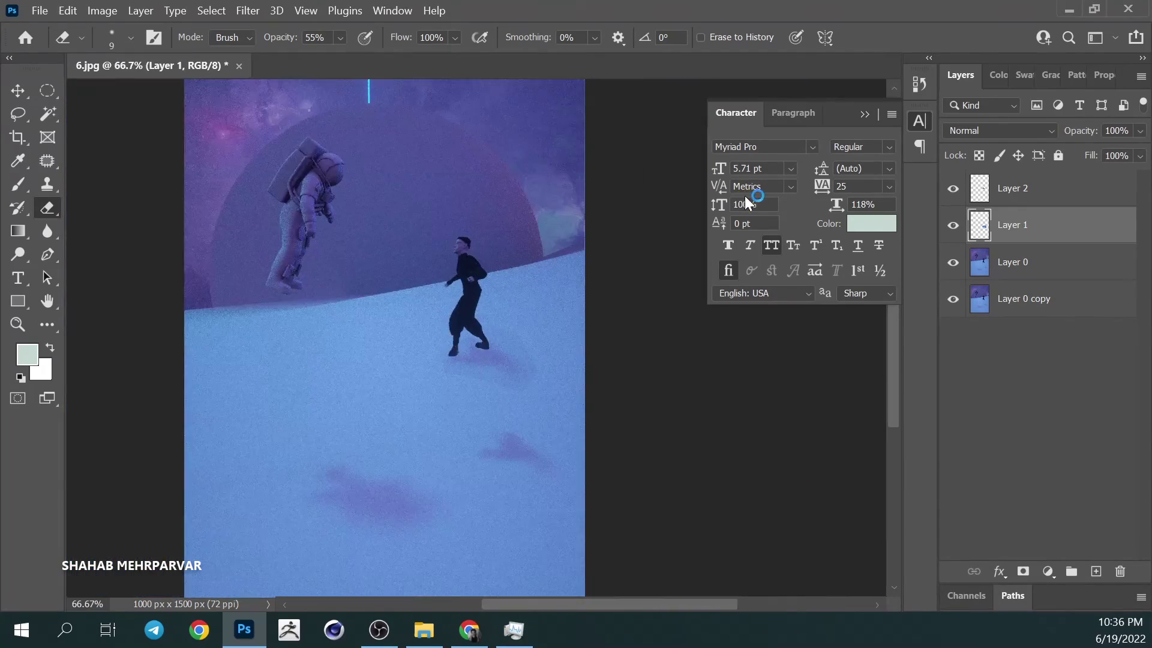
key("ctrl+plus")
key("ctrl+plus")
key("ctrl+plus")
right_click_drag(317, 384, 336, 384, "alt")
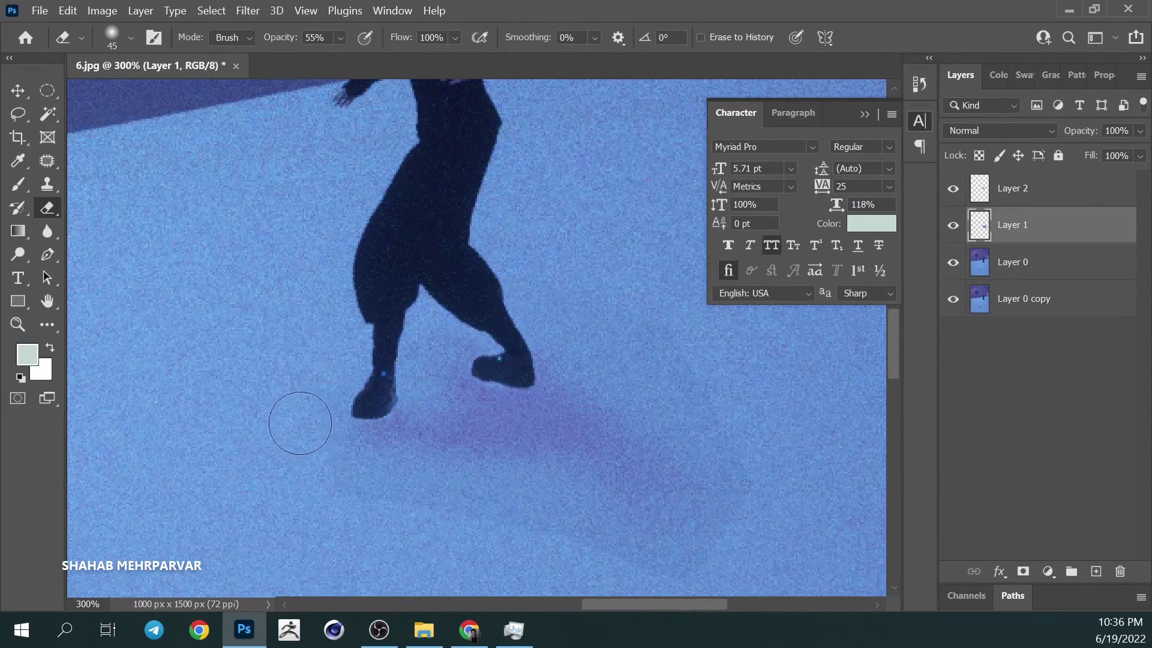
left_click_drag(526, 552, 694, 355)
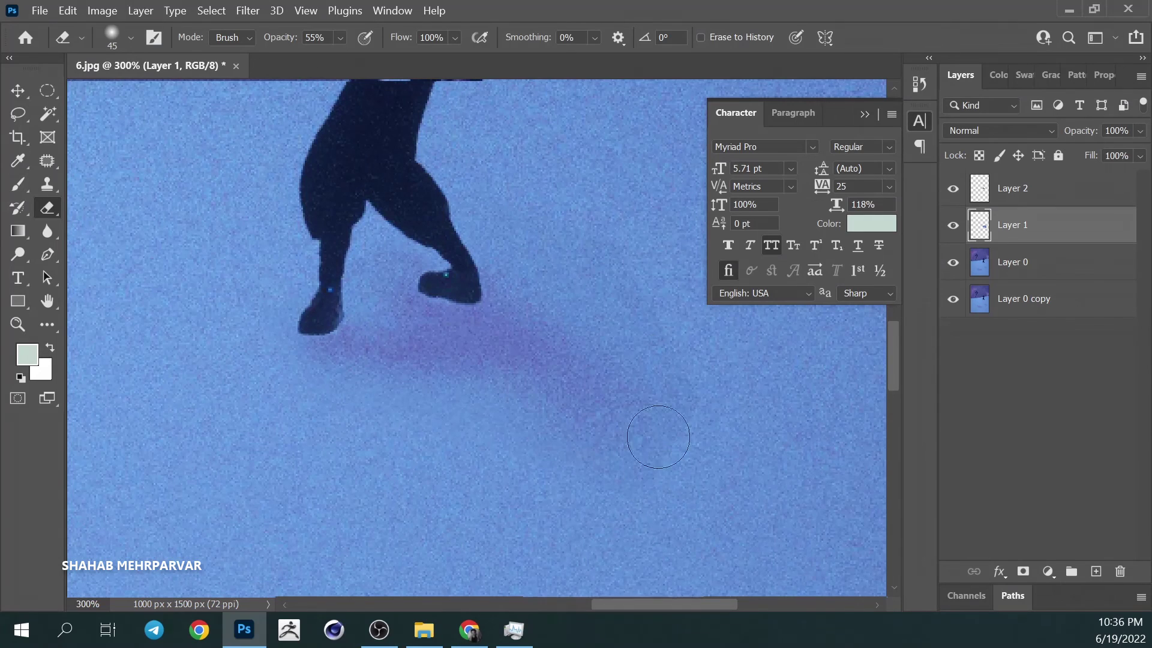
left_click_drag(676, 406, 587, 328)
key("ctrl+minus")
key("ctrl+minus")
key("ctrl+minus")
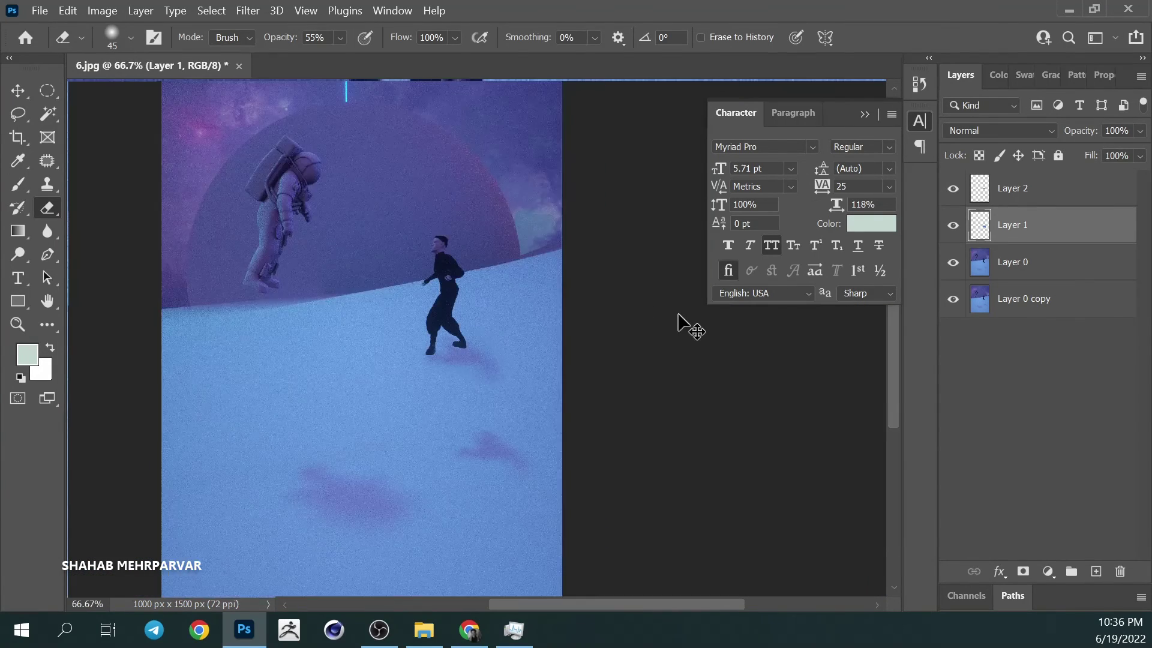
key("ctrl+minus")
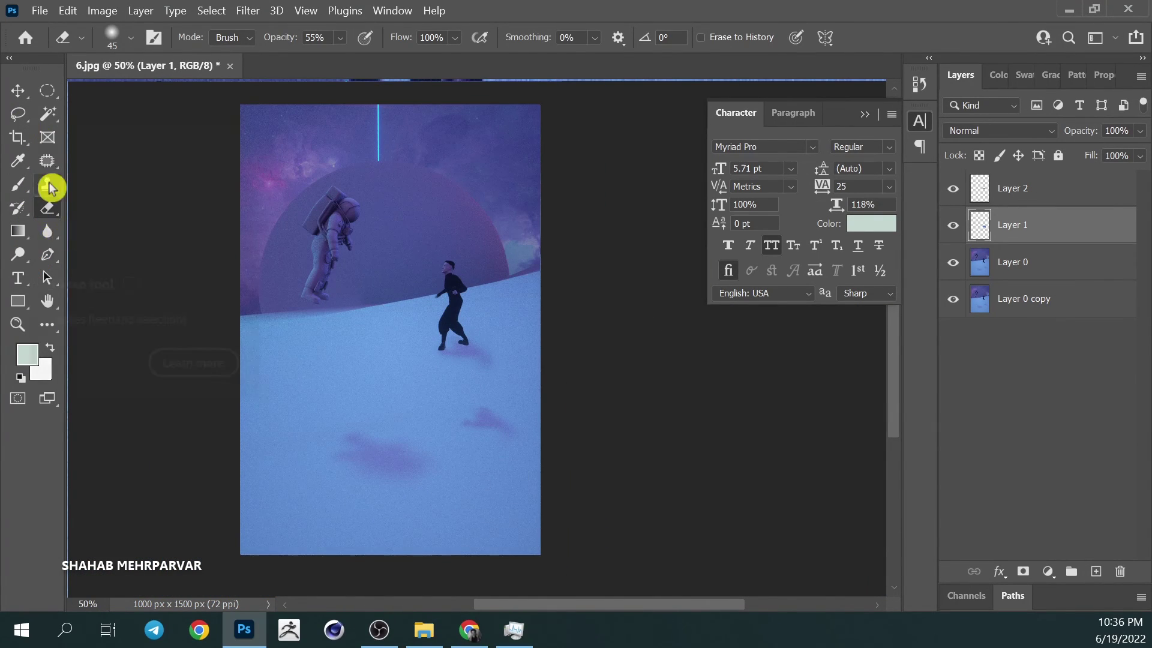
left_click(47, 161)
mouse_move(504, 391)
left_mouse_down()
mouse_move(451, 415)
mouse_move(513, 438)
mouse_move(489, 480)
left_mouse_up()
Step: Patch the purple blotch with clean snow, then merge copies of all four layers into one
left_click(677, 266)
key("alt+bracketleft")
key("ctrl+d")
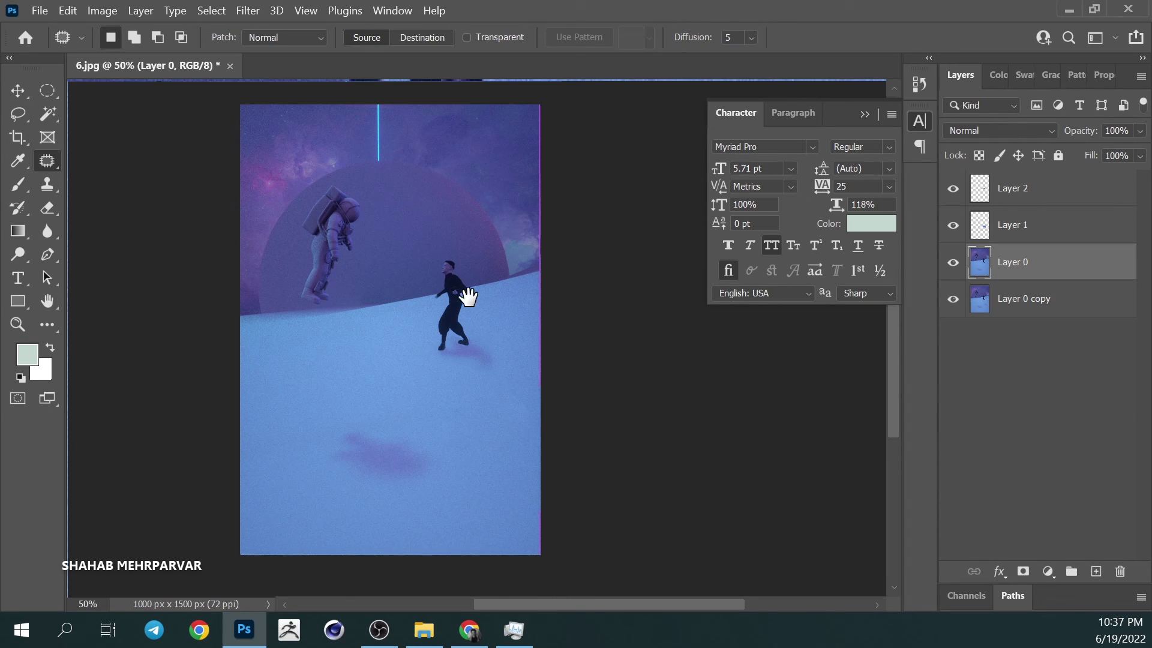
left_click(1014, 303)
left_click(1011, 192, "shift")
key("ctrl+j")
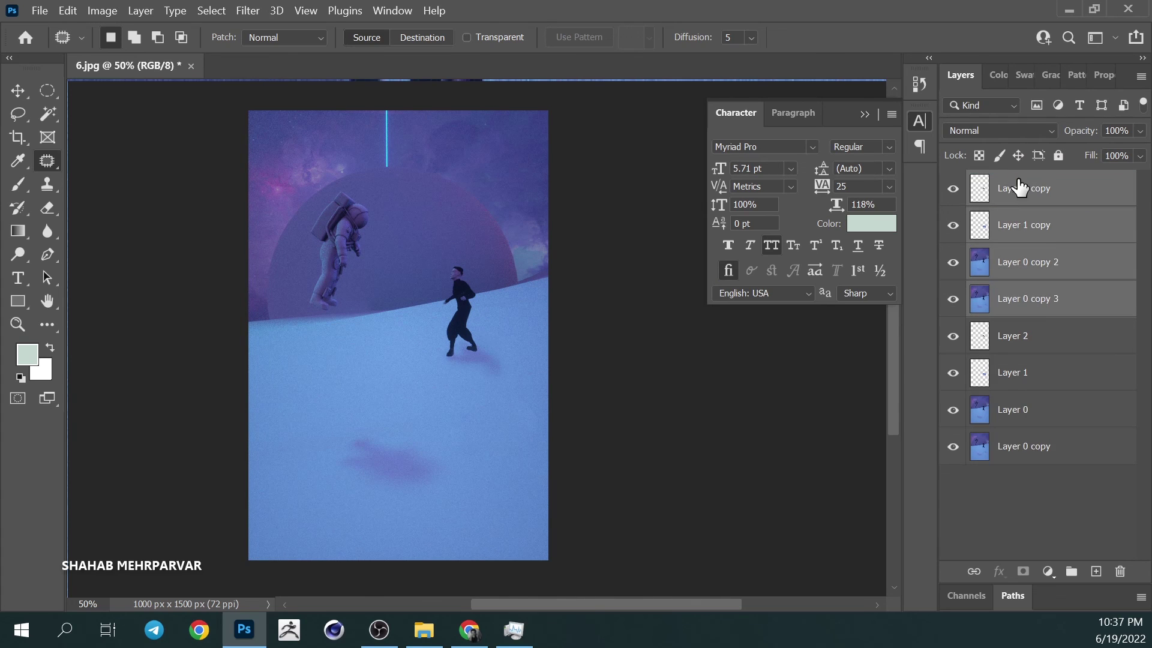
key("ctrl+e")
Step: Apply Levels with input black 46 and white 232 to raise contrast
key("ctrl+l")
left_click_drag(751, 278, 784, 279)
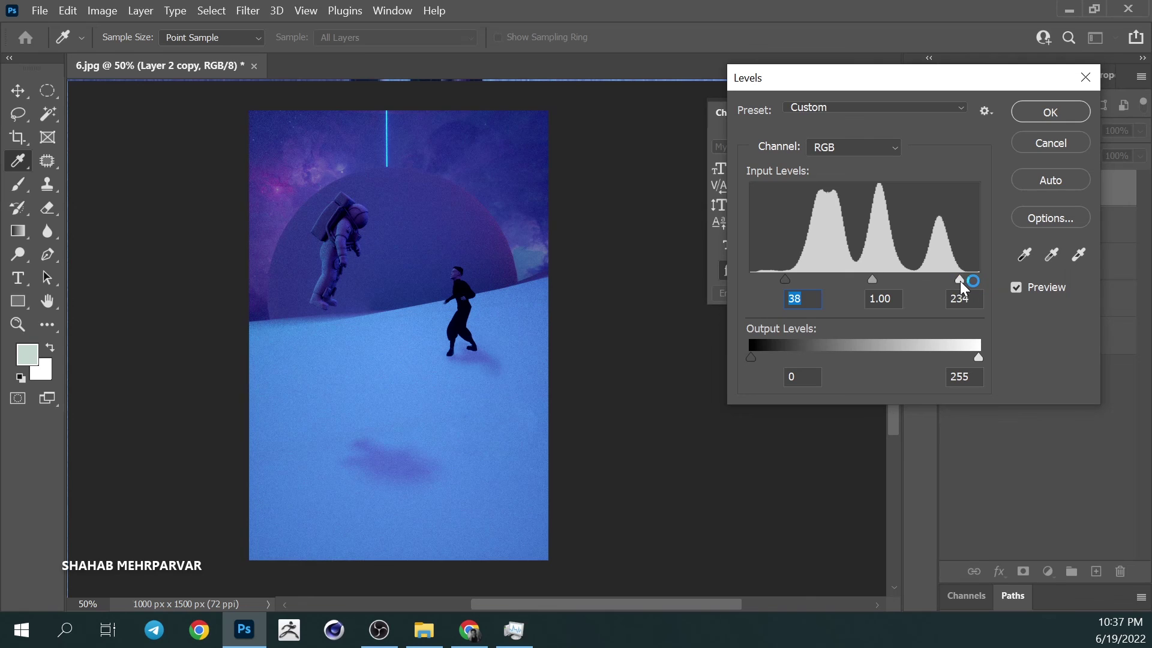
left_click_drag(962, 280, 952, 281)
left_click_drag(784, 279, 779, 280)
left_click_drag(958, 290, 956, 280)
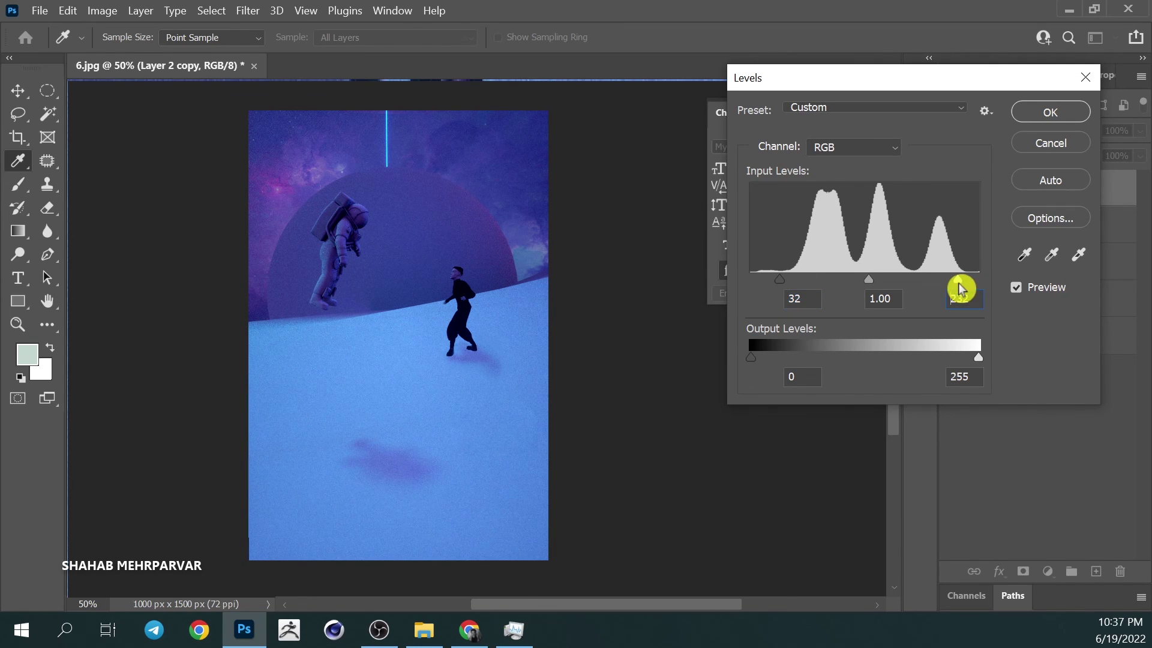
left_click_drag(779, 280, 792, 280)
left_click_drag(956, 280, 963, 279)
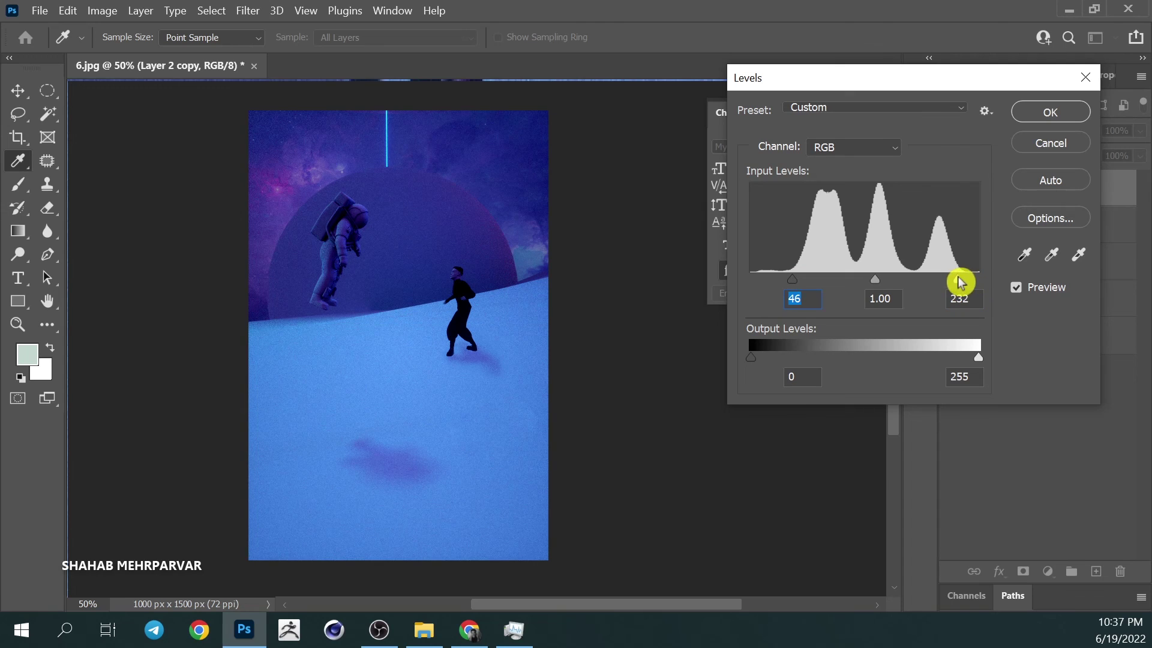
key("Return")
Step: Set Hue/Saturation to Master saturation −6 and Cyans saturation −45
key("ctrl+u")
left_click(707, 204)
left_click(797, 313)
mouse_move(796, 313)
left_mouse_down()
mouse_move(700, 308)
mouse_move(896, 304)
left_mouse_up()
left_click(713, 209)
left_click(674, 283)
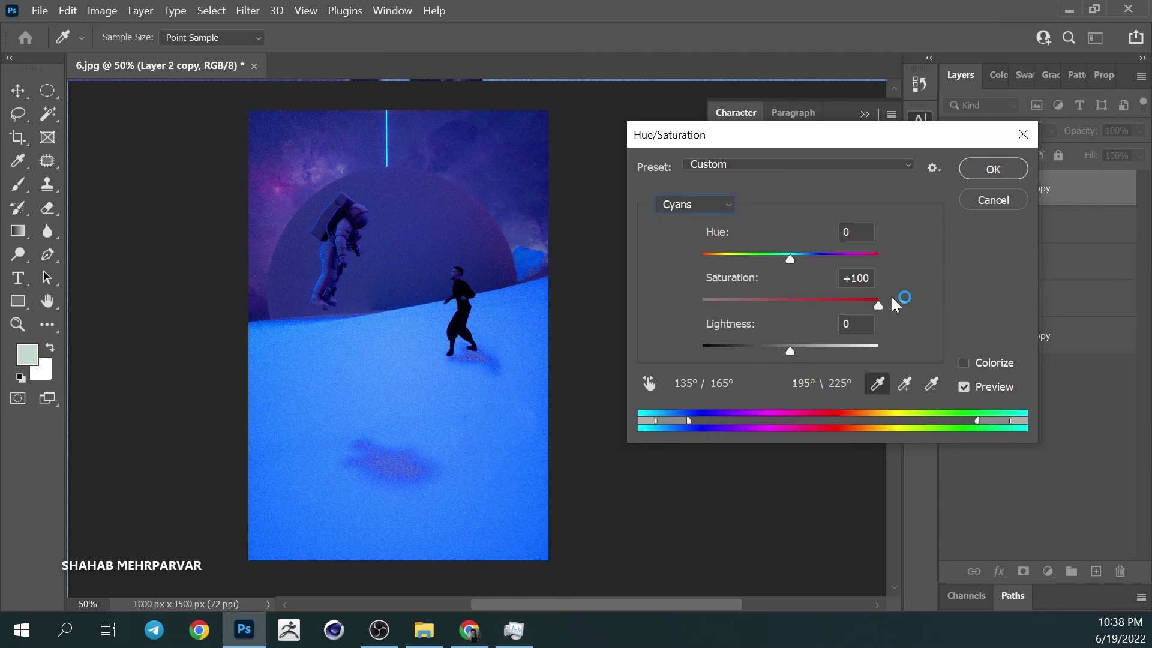
left_click_drag(788, 306, 743, 307)
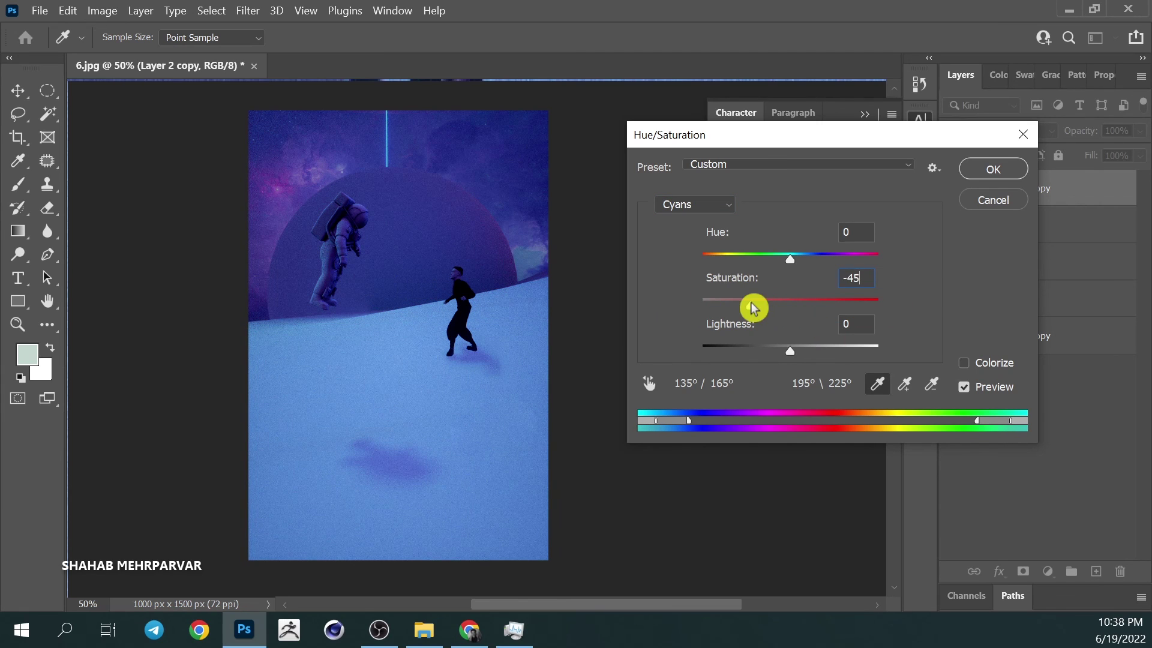